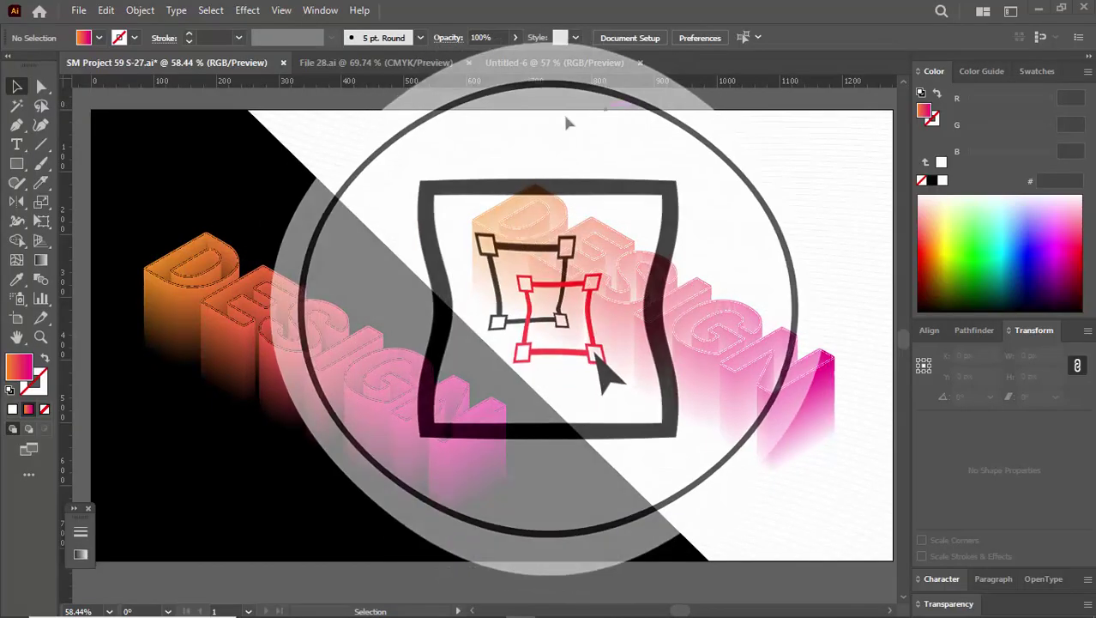
- Examine the finished gradient 3D DESIGN lettering up close on both the black and the white halves of the artboard
key(ctrl+space)
drag(154, 257, 372, 329)
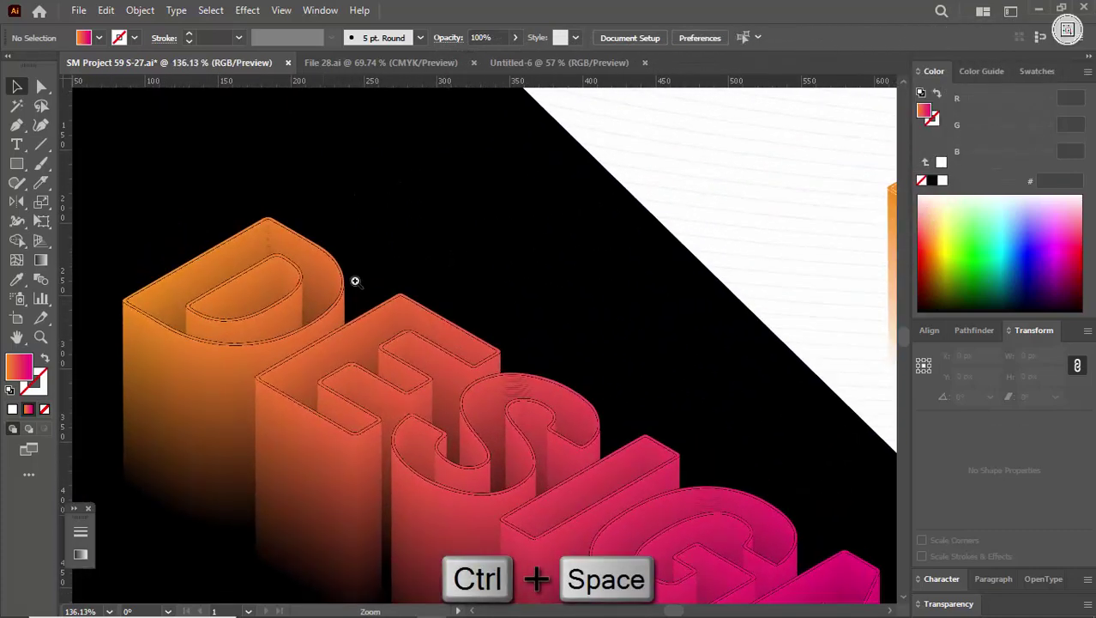
drag(319, 269, 181, 299)
drag(657, 240, 383, 235)
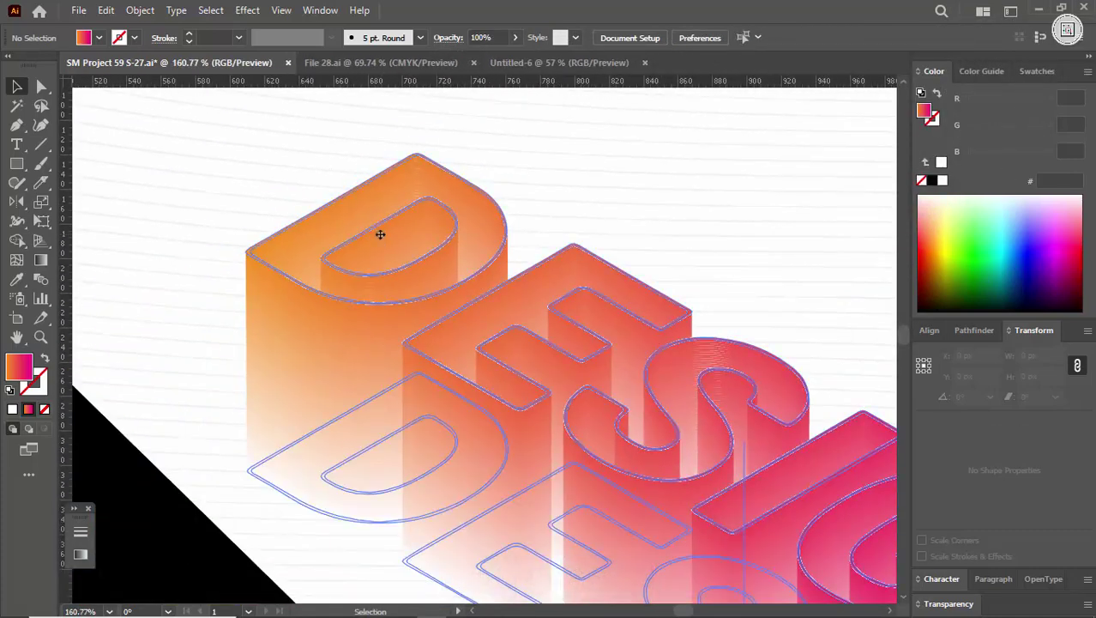
drag(352, 118, 171, 129)
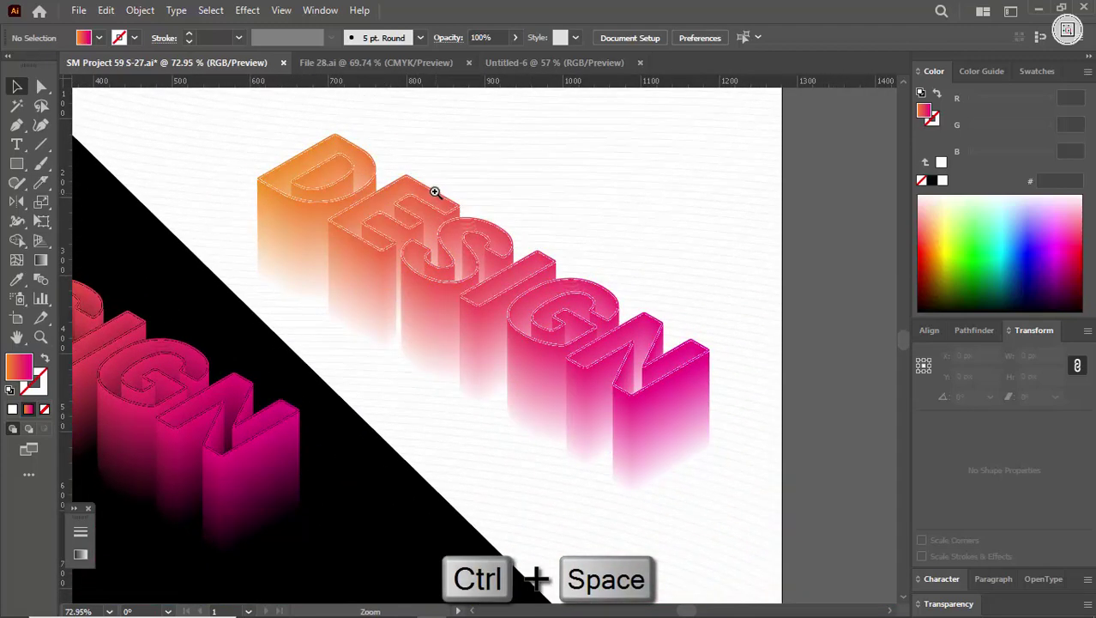
drag(736, 488, 531, 382)
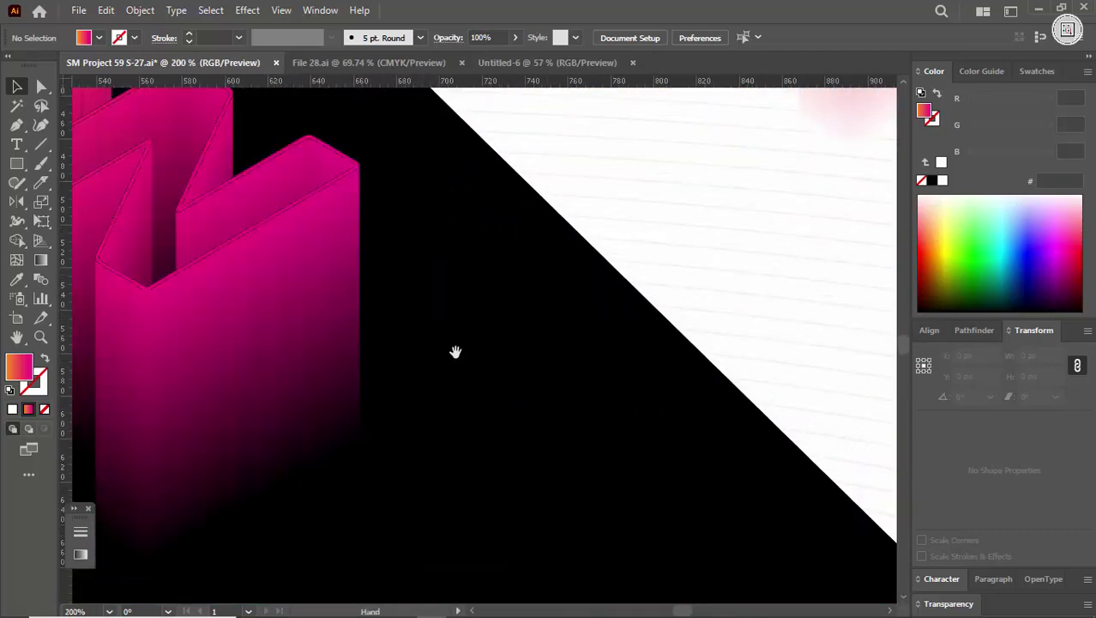
drag(544, 304, 636, 464)
drag(252, 276, 185, 399)
drag(626, 419, 463, 323)
drag(463, 323, 526, 291)
drag(576, 181, 535, 213)
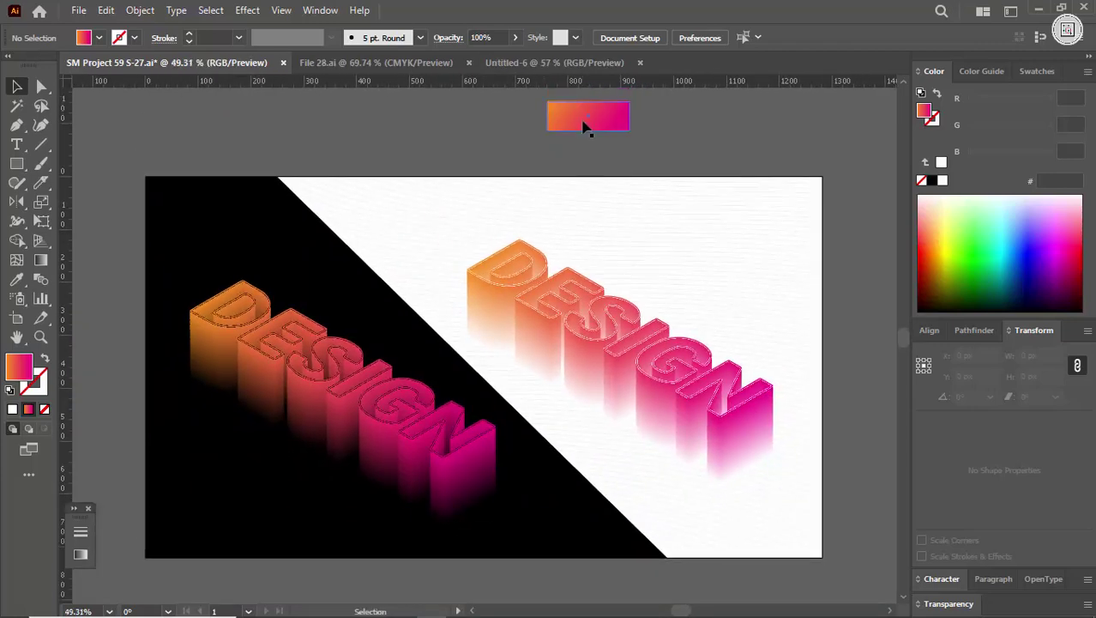
- Copy the orange-to-pink gradient rectangle and create a new 1280 x 720 px RGB document with 300 ppi raster effects
click(582, 122)
click(300, 147)
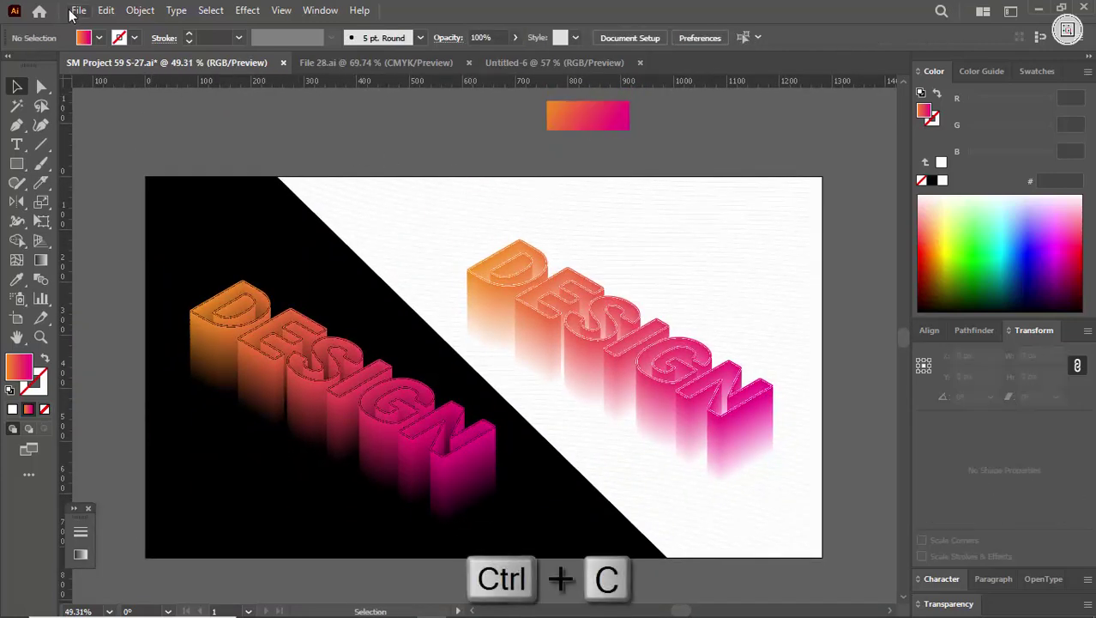
click(78, 10)
click(95, 39)
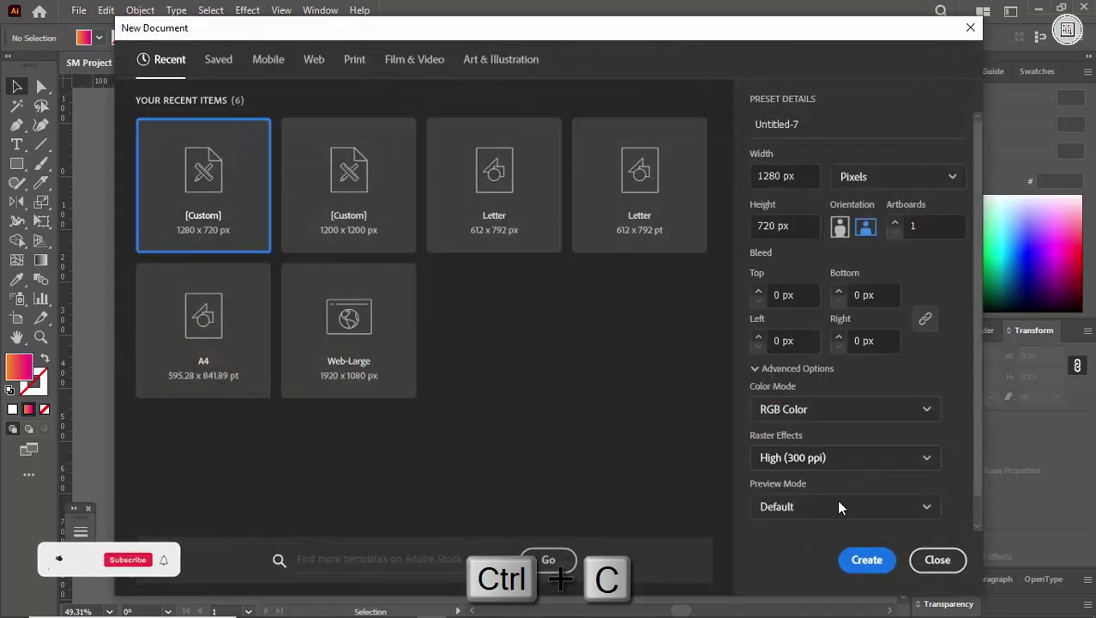
click(867, 560)
- Paste the gradient rectangle into the new document and place it beside the artboard's left edge
drag(594, 352, 469, 444)
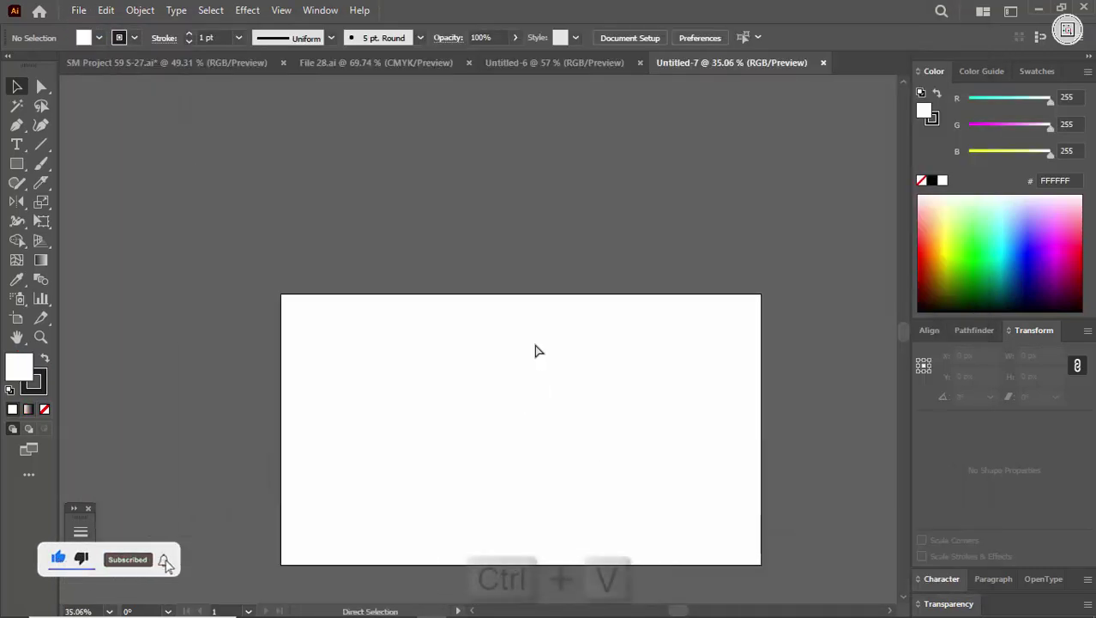
key(ctrl+v)
drag(502, 343, 197, 347)
click(197, 352)
drag(290, 348, 194, 305)
click(305, 224)
- Add the text "design" in the empty area above the artboard and scale it up to about 152 pt
drag(327, 224, 405, 234)
drag(404, 234, 405, 268)
key(t)
click(405, 268)
text(design)
key(Escape)
drag(419, 270, 666, 419)
drag(507, 261, 488, 137)
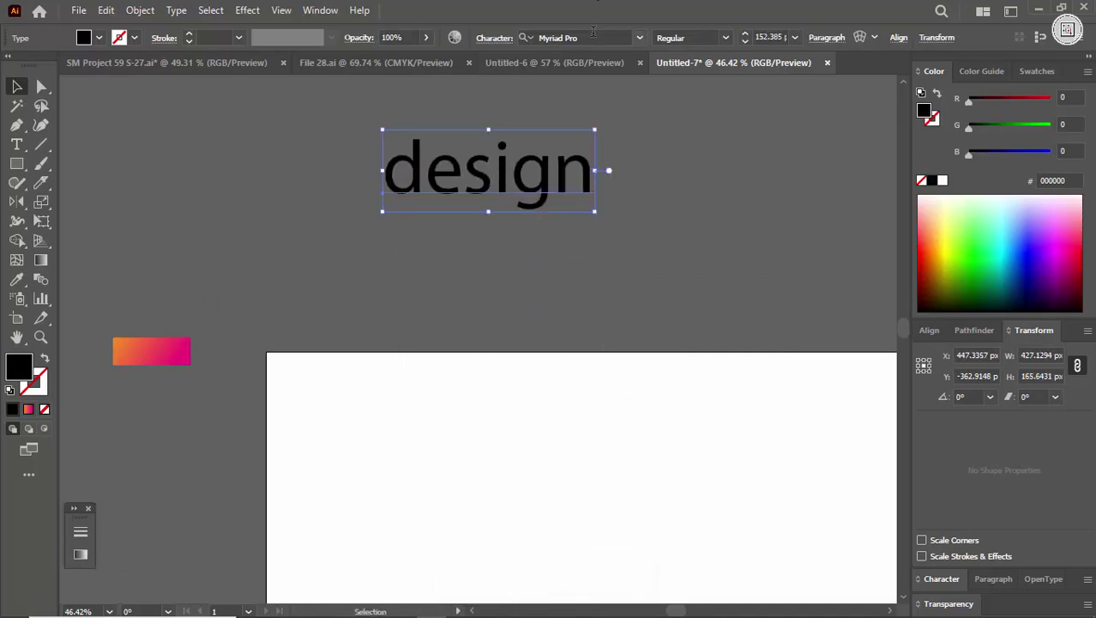
- Set the text's font to Roboto with the Black style
text(Roboto)
key(Return)
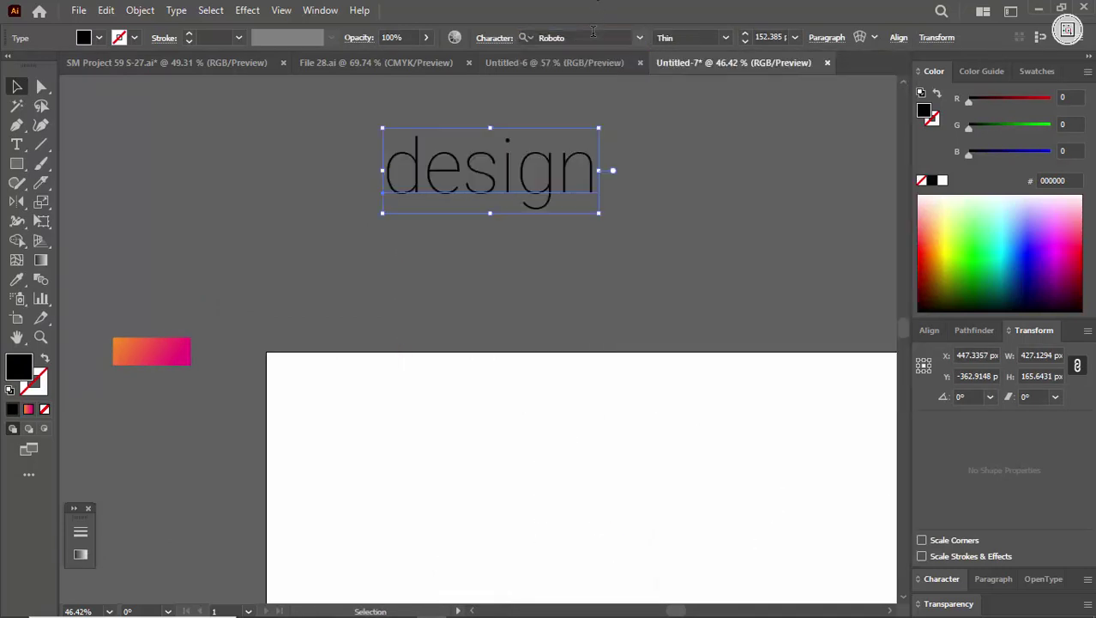
click(686, 232)
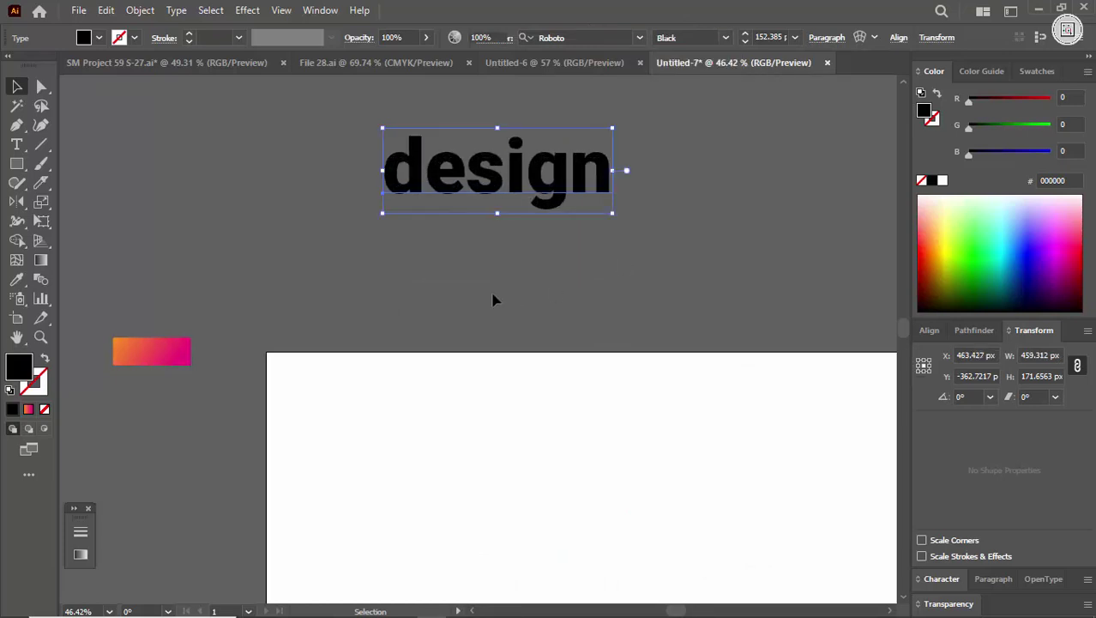
- Change the case of the text to uppercase so it reads DESIGN
click(176, 10)
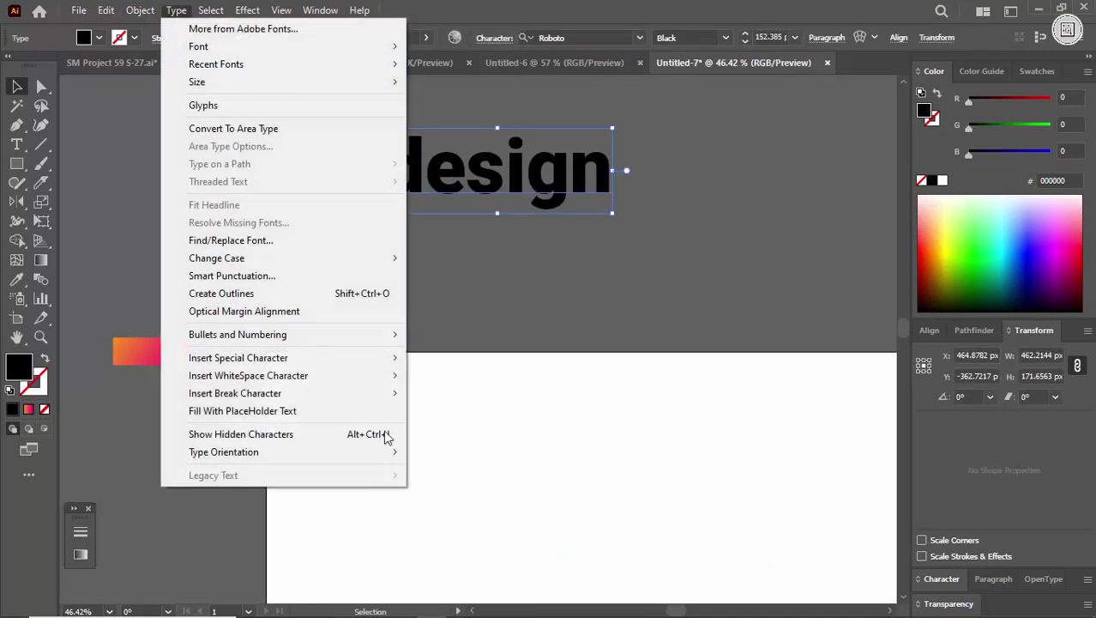
mouse_move(377, 255)
click(447, 257)
click(482, 247)
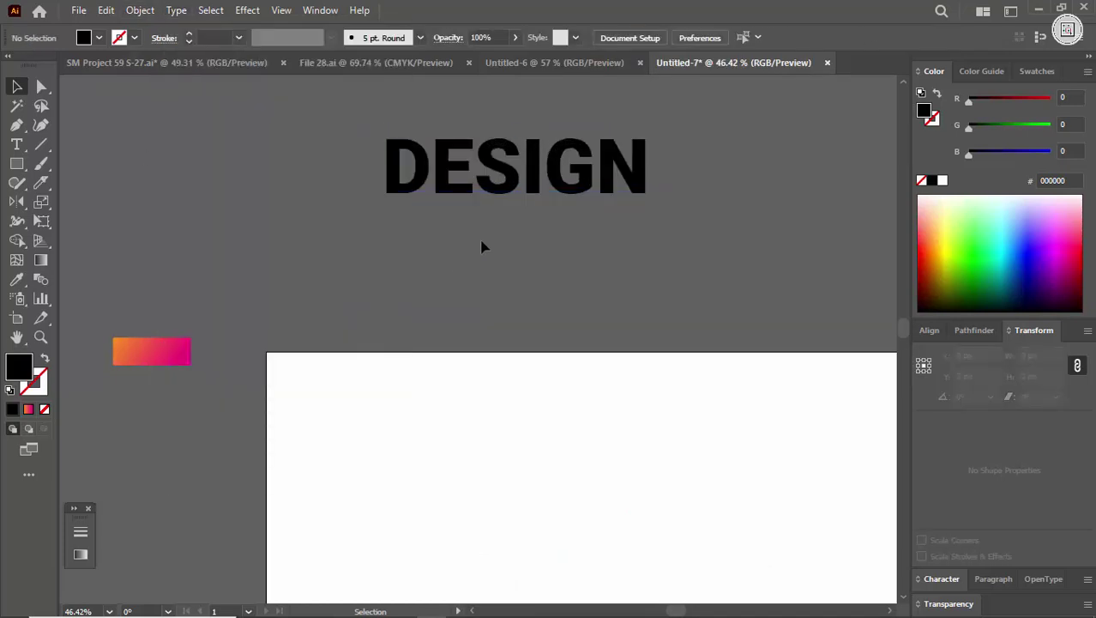
- Expand the DESIGN text into shapes with the Object and Fill options enabled
drag(479, 213, 417, 304)
click(467, 244)
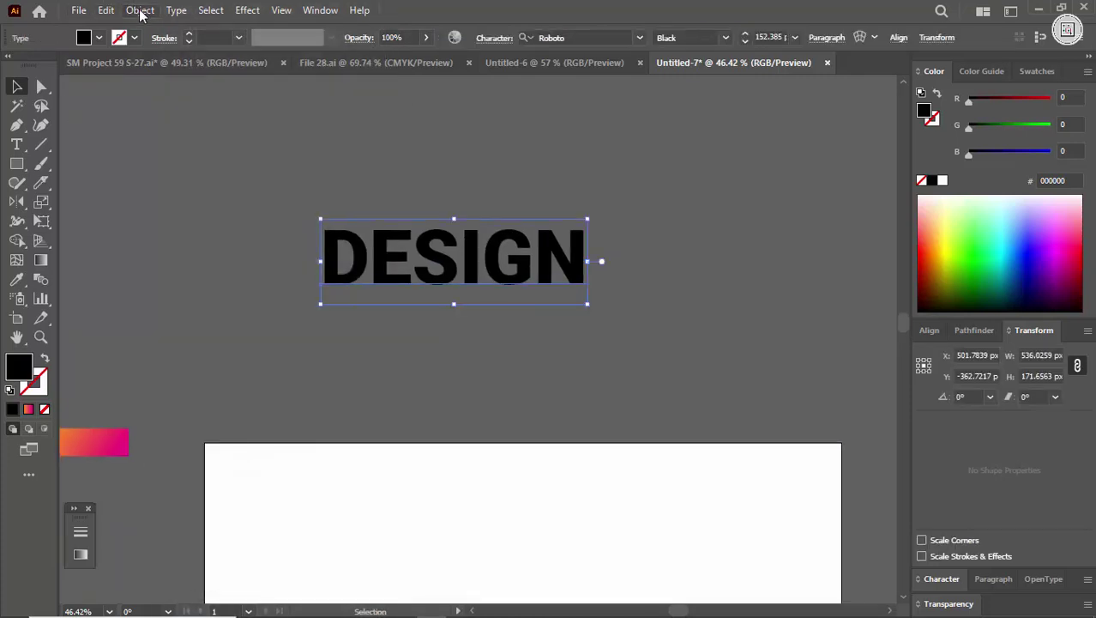
click(137, 10)
click(255, 216)
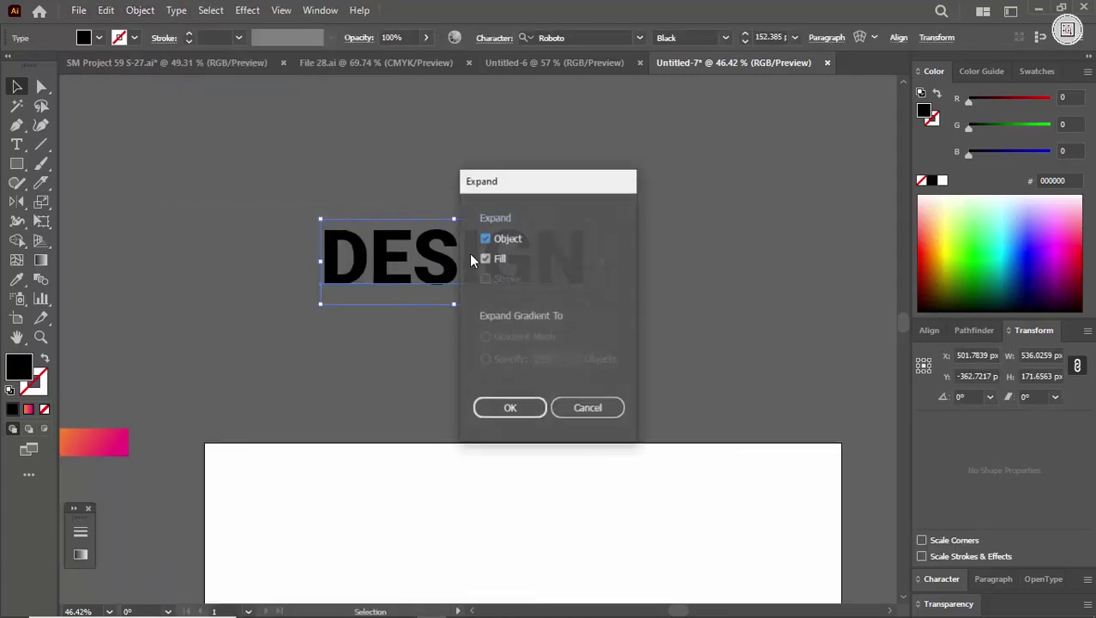
click(515, 407)
click(482, 291)
drag(505, 247, 505, 180)
click(445, 382)
mouse_move(484, 247)
mouse_down()
mouse_move(456, 299)
mouse_move(486, 227)
mouse_up()
click(666, 448)
mouse_move(752, 592)
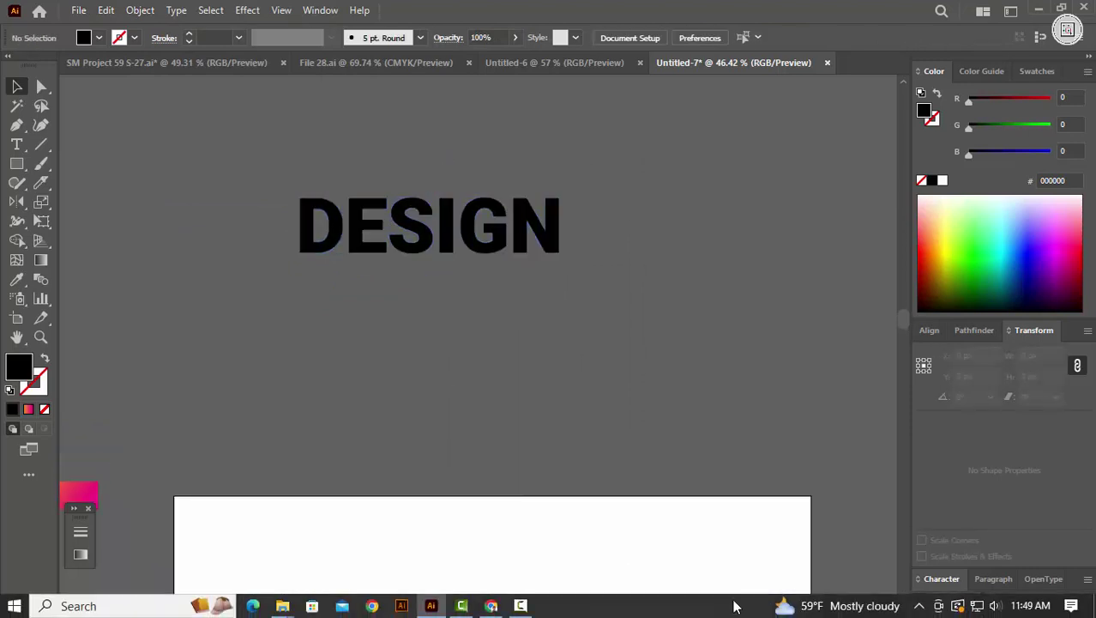
click(525, 607)
click(1016, 559)
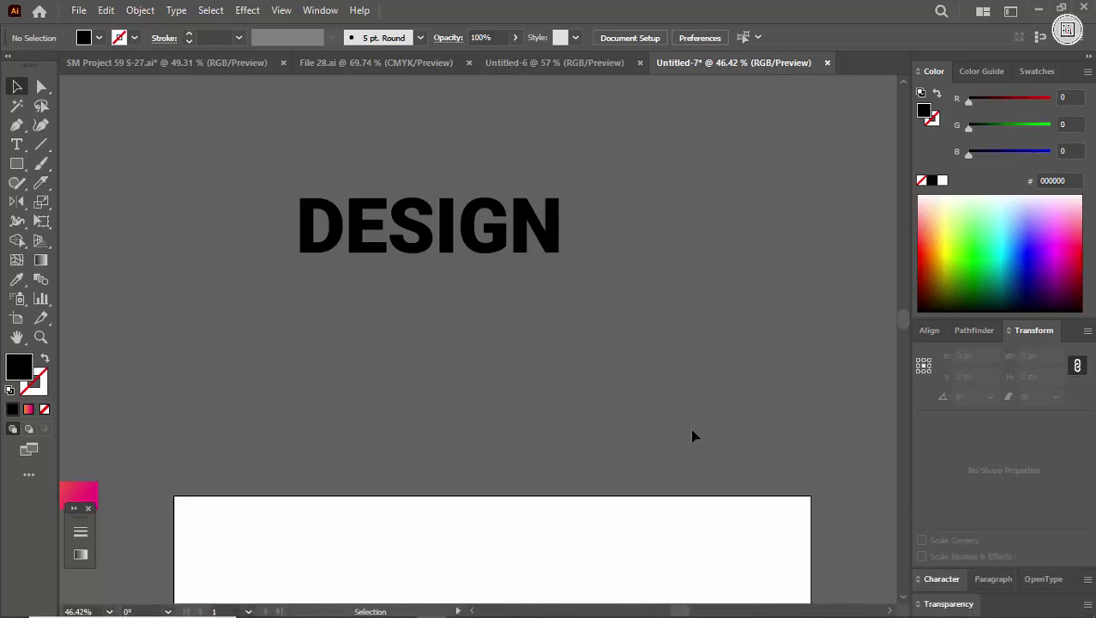
- Apply the 3D Extrude & Bevel effect to the expanded DESIGN lettering
click(504, 239)
click(508, 281)
click(509, 228)
click(248, 10)
mouse_move(375, 107)
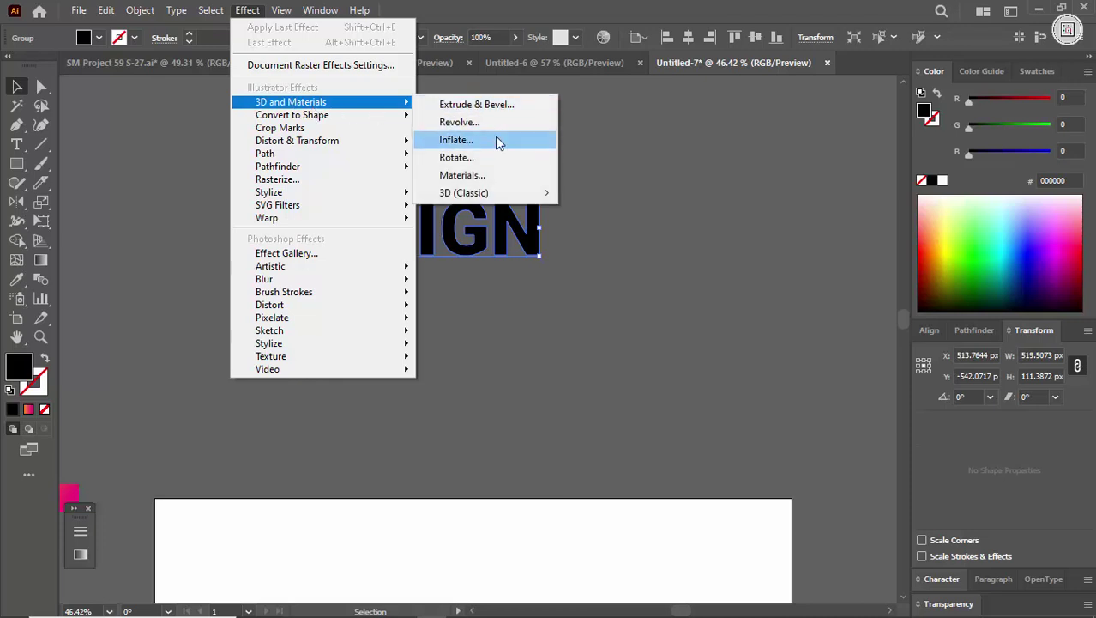
click(510, 104)
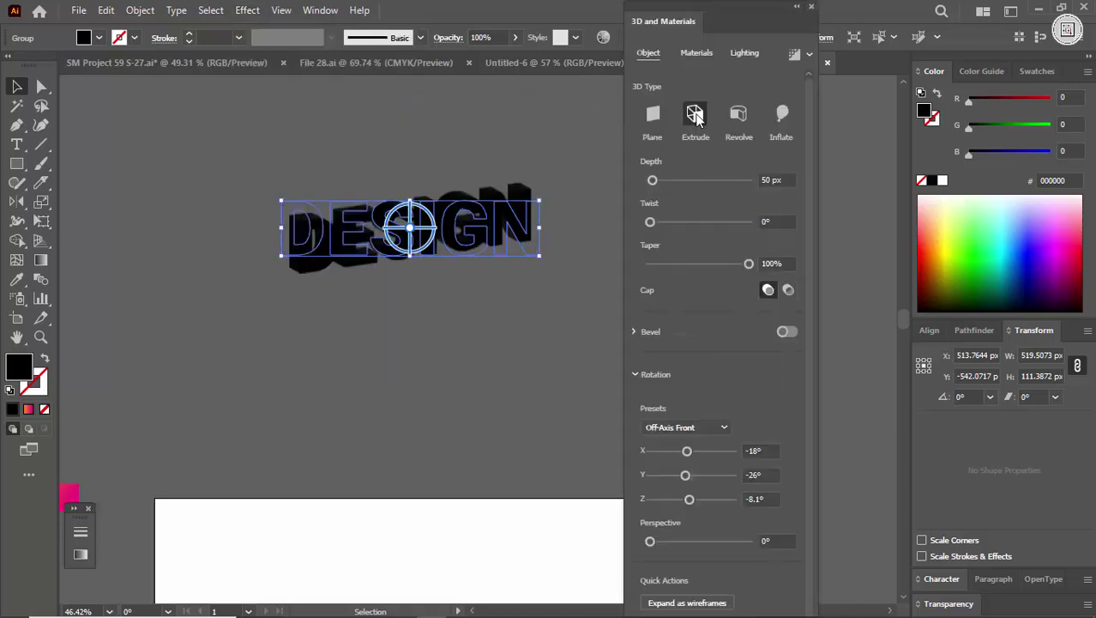
- Set the 3D effect's rotation preset to Isometric Top and its extrusion depth to 0 px
click(691, 427)
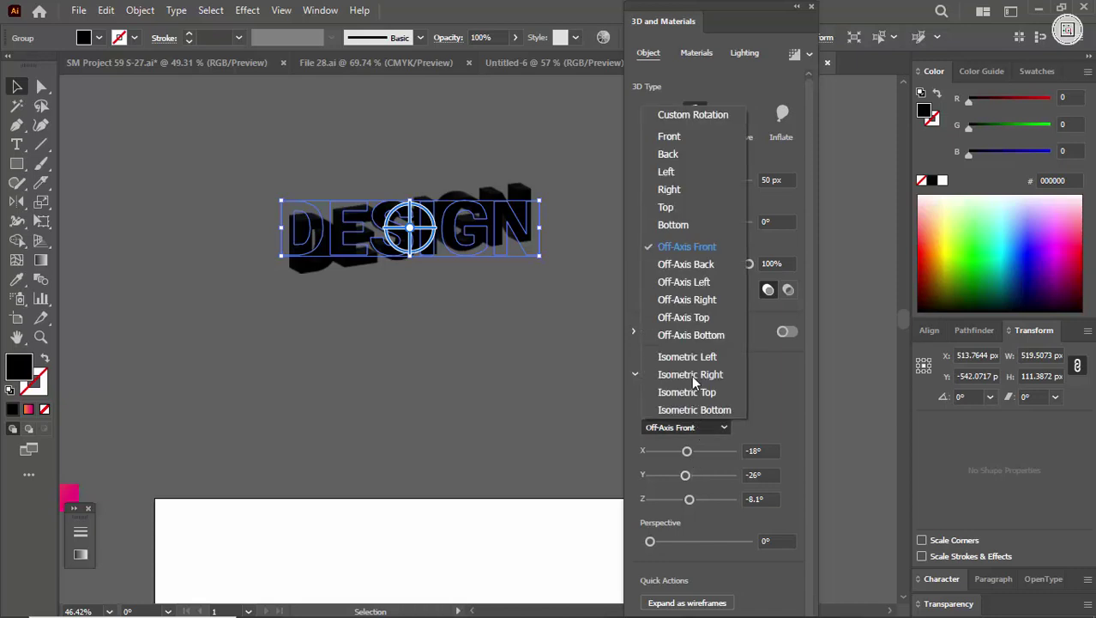
click(707, 390)
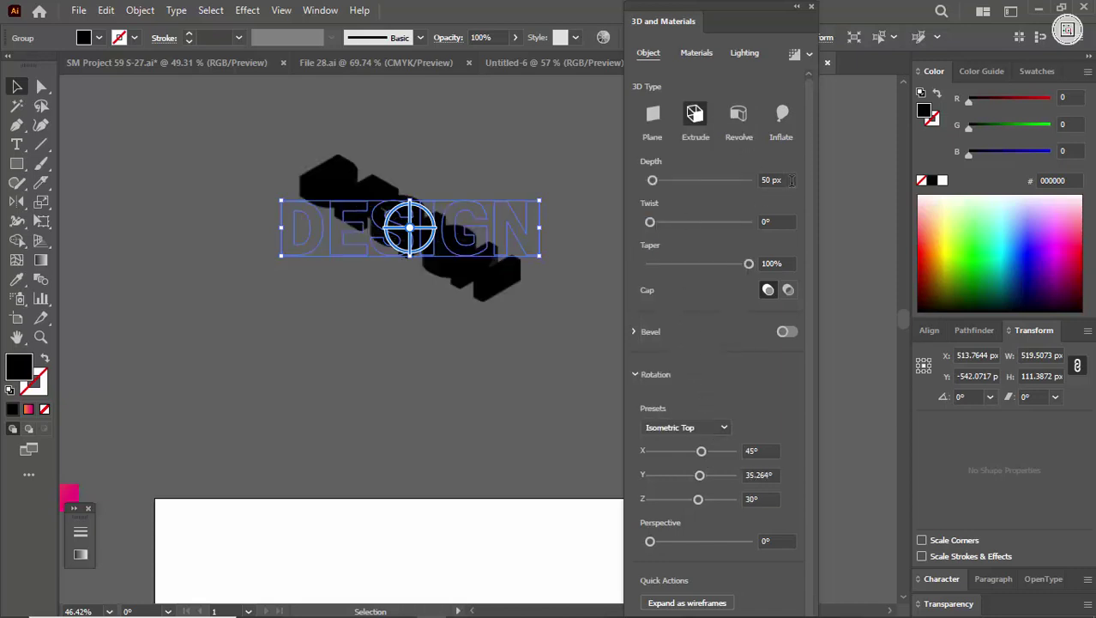
text(0)
click(549, 171)
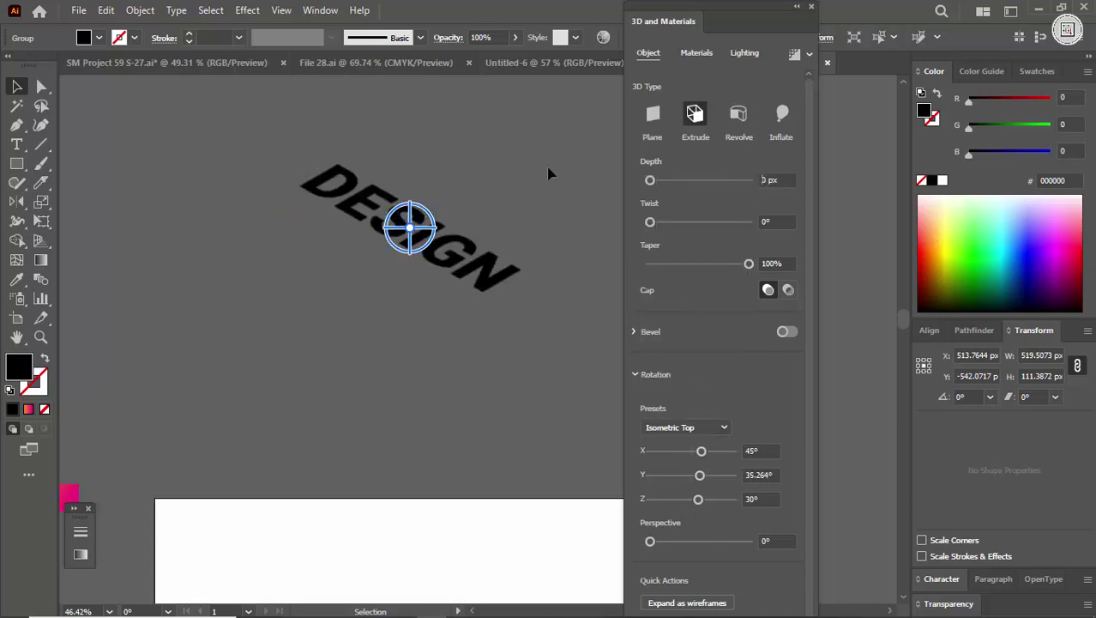
click(812, 7)
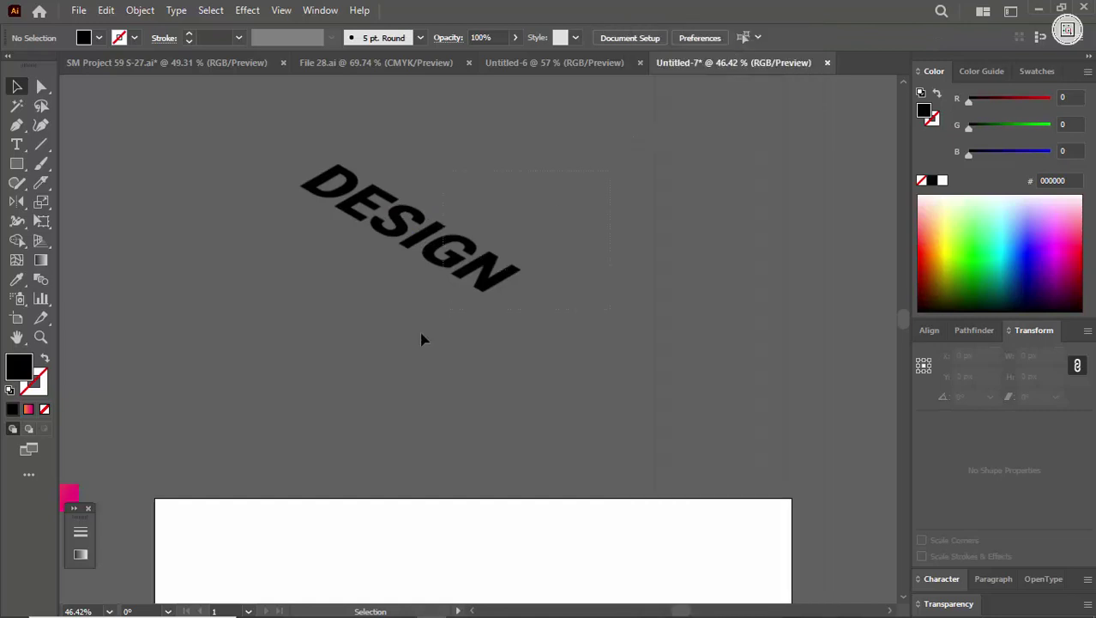
- Expand the appearance of the isometric DESIGN lettering
click(448, 252)
click(140, 10)
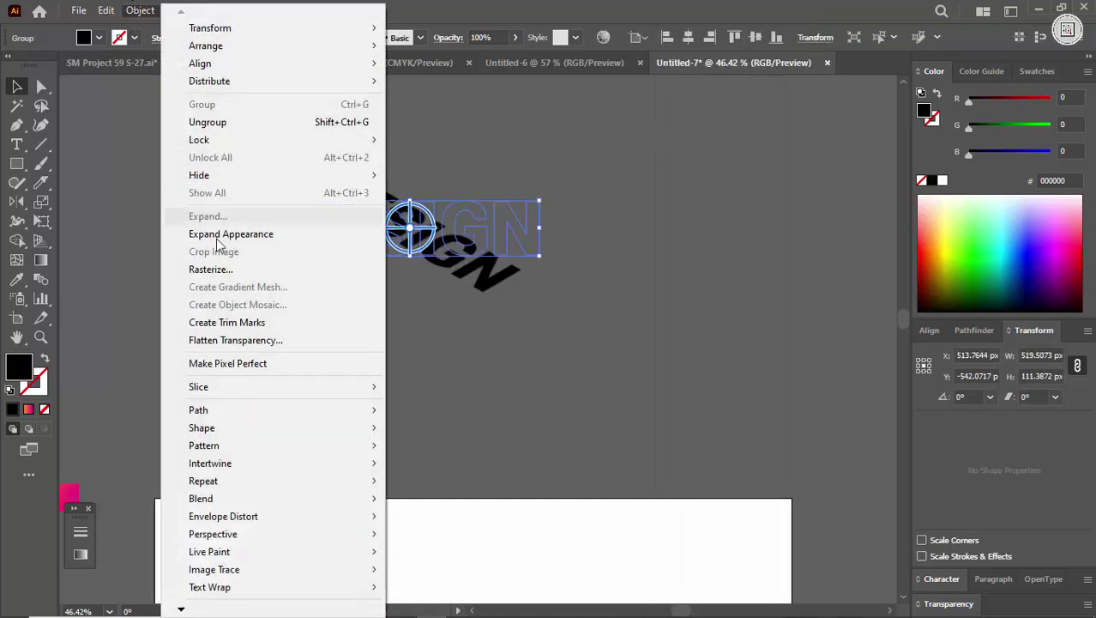
click(217, 235)
click(227, 298)
- Image-trace the isometric DESIGN picture with the default preset and expand the tracing into vector paths
click(363, 249)
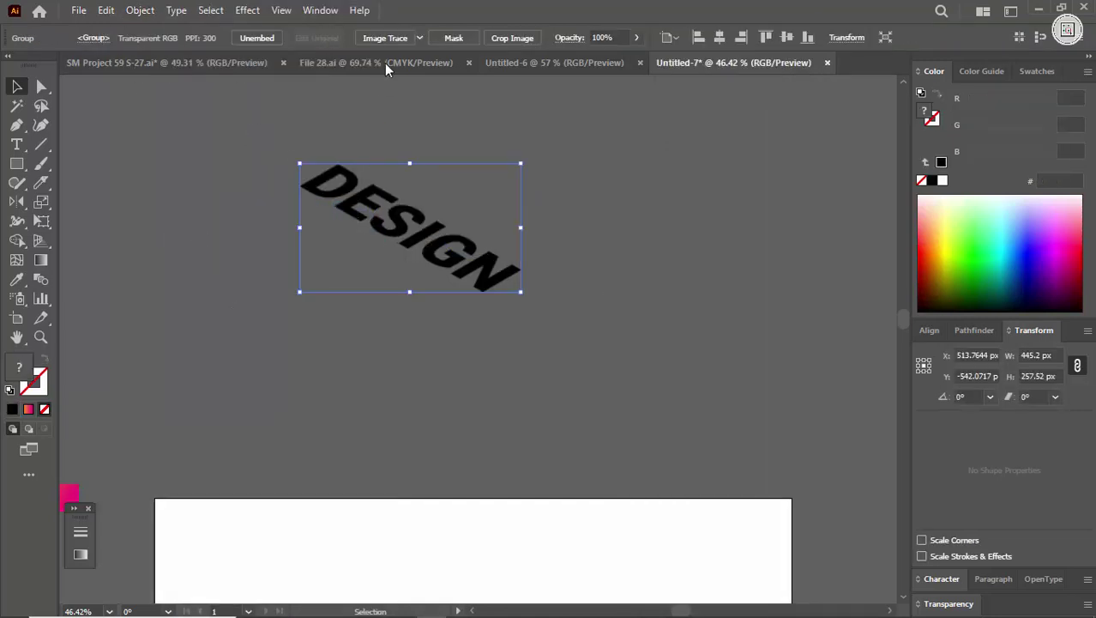
click(385, 37)
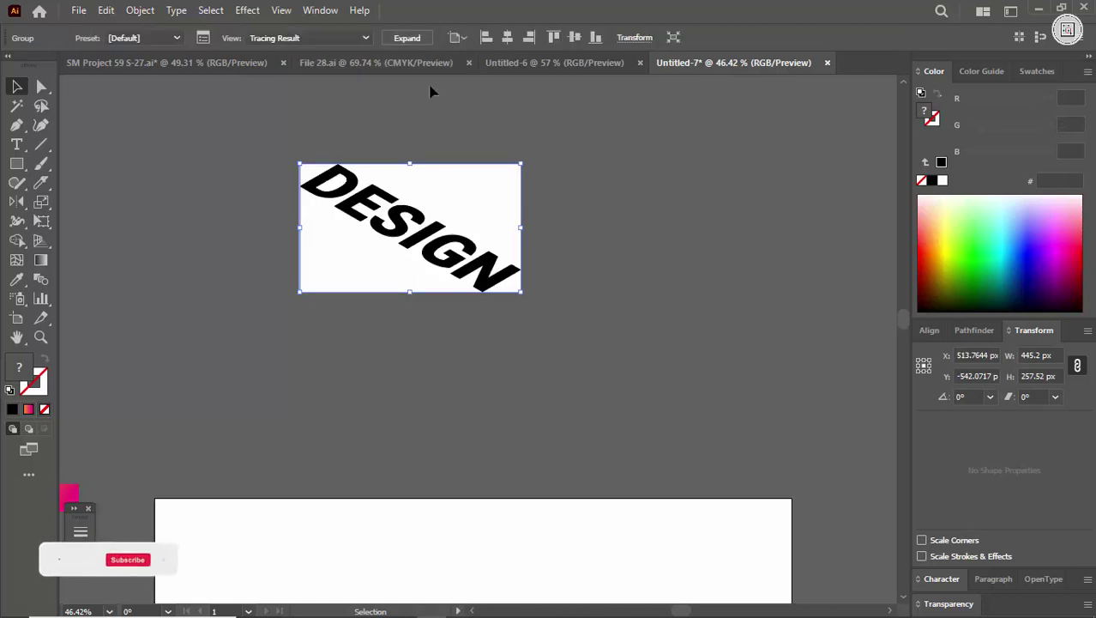
click(410, 38)
click(455, 155)
- Ungroup the traced DESIGN artwork
click(461, 189)
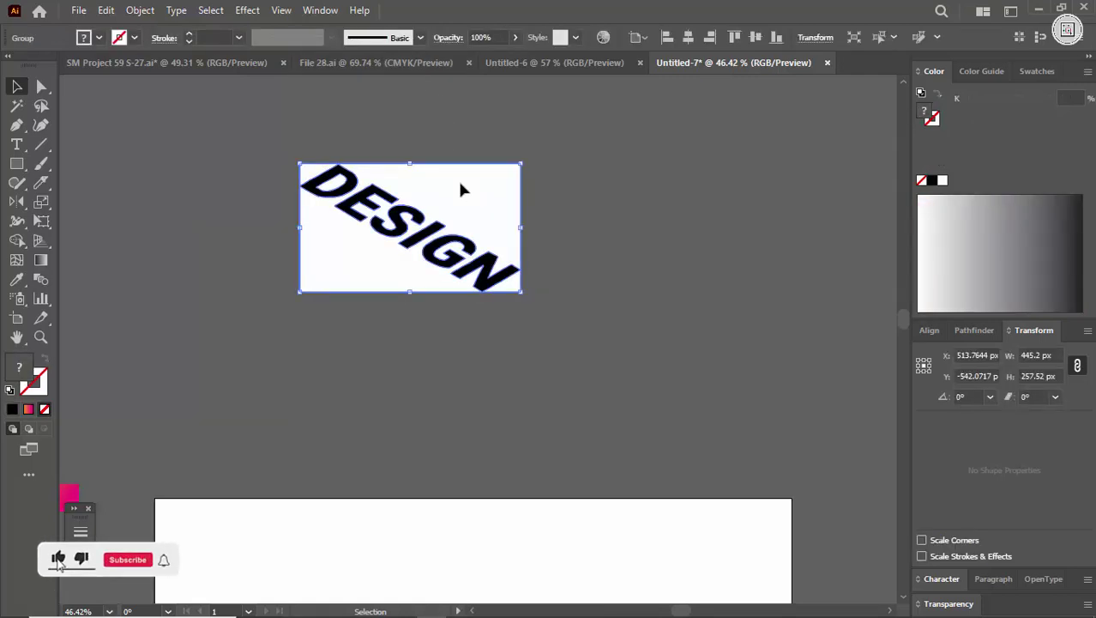
right_click(461, 189)
click(526, 391)
click(489, 219)
key(Delete)
key(ctrl+z)
click(536, 152)
- Ungroup the nested tracing group and delete the white background and the white shape inside the letter D
right_click(484, 171)
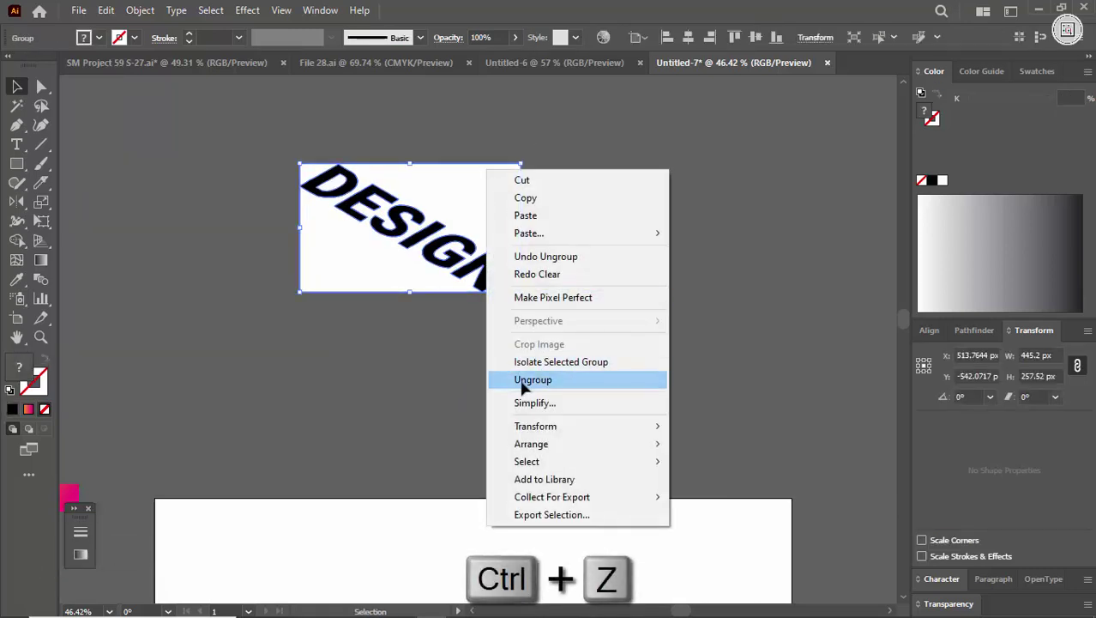
click(533, 379)
drag(465, 228, 656, 291)
key(Delete)
click(331, 182)
key(Delete)
- Select all the remaining DESIGN letters and combine them into a single group
drag(265, 138, 539, 310)
key(ctrl+space)
ctrl+click(380, 149)
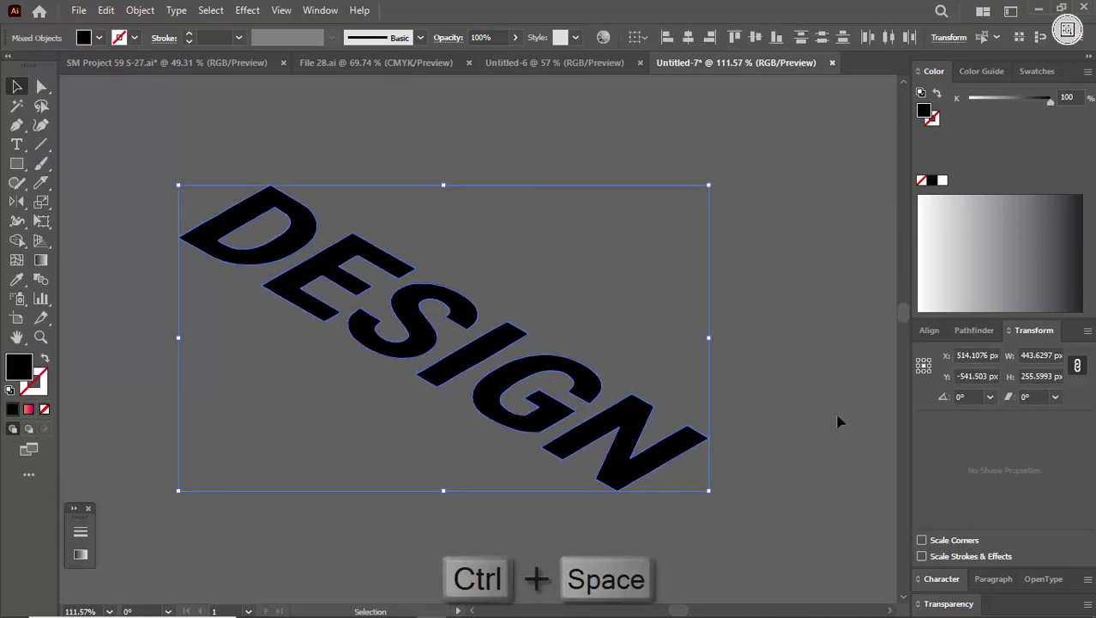
click(974, 329)
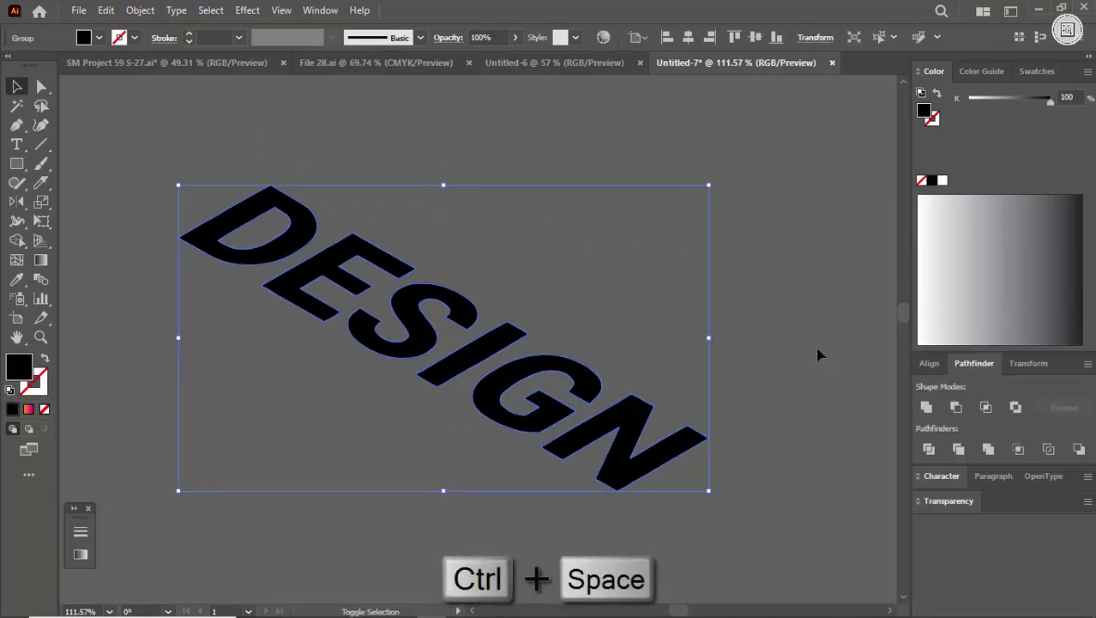
- Swap the letters' black fill to an outline stroke and set its weight to 3 pt
key(shift+x)
click(217, 39)
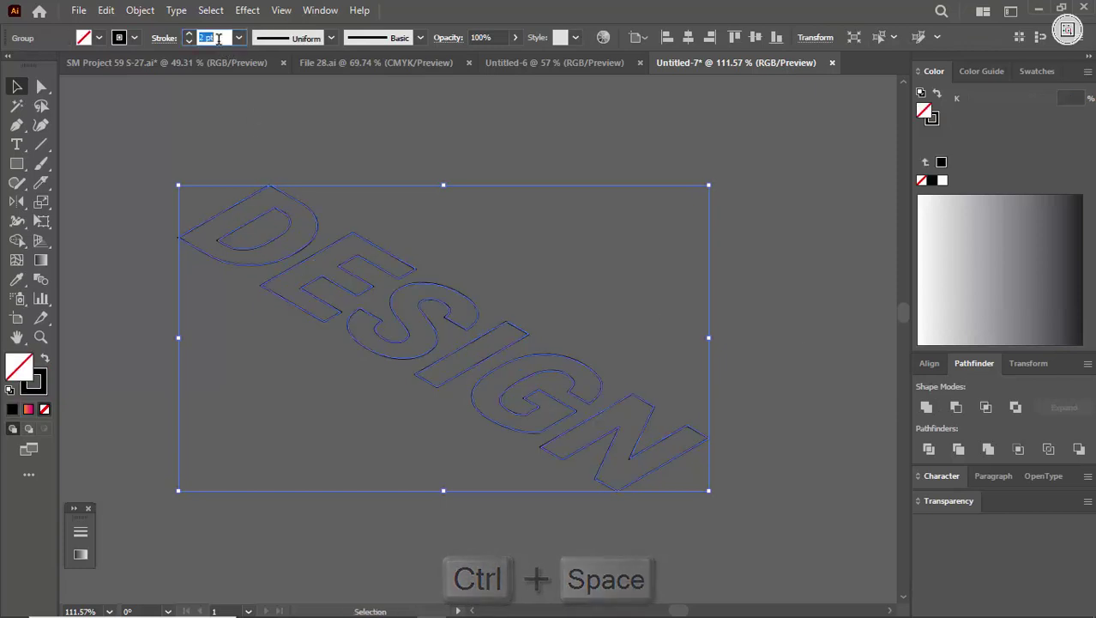
scroll(218, 38, up, 2)
- Give the lettering's stroke round corner joins and set its weight to 4 pt
click(163, 38)
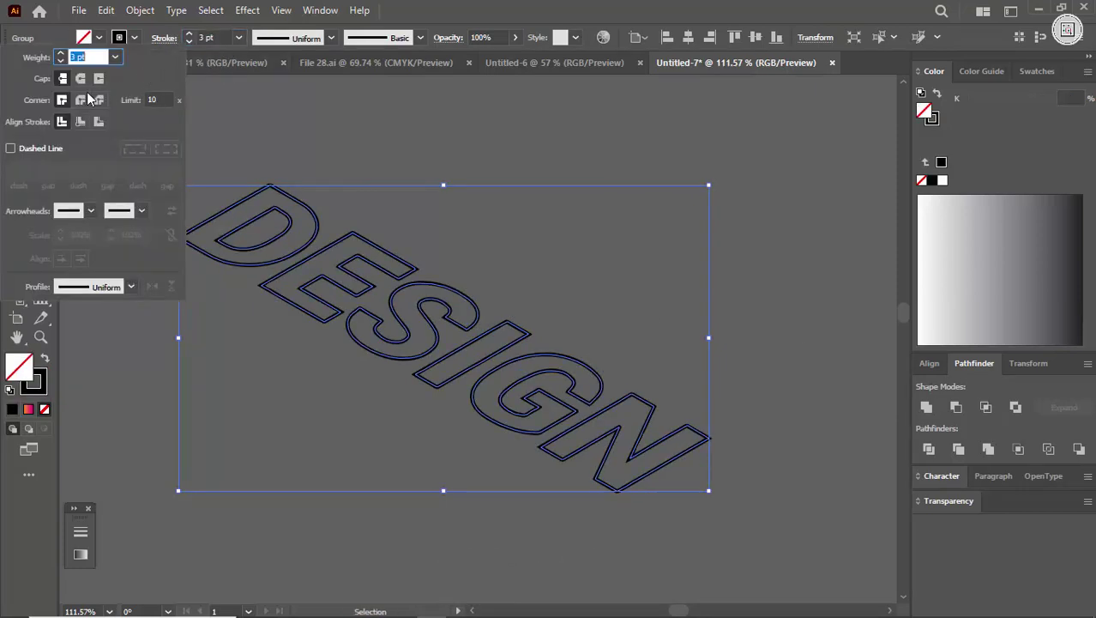
click(219, 38)
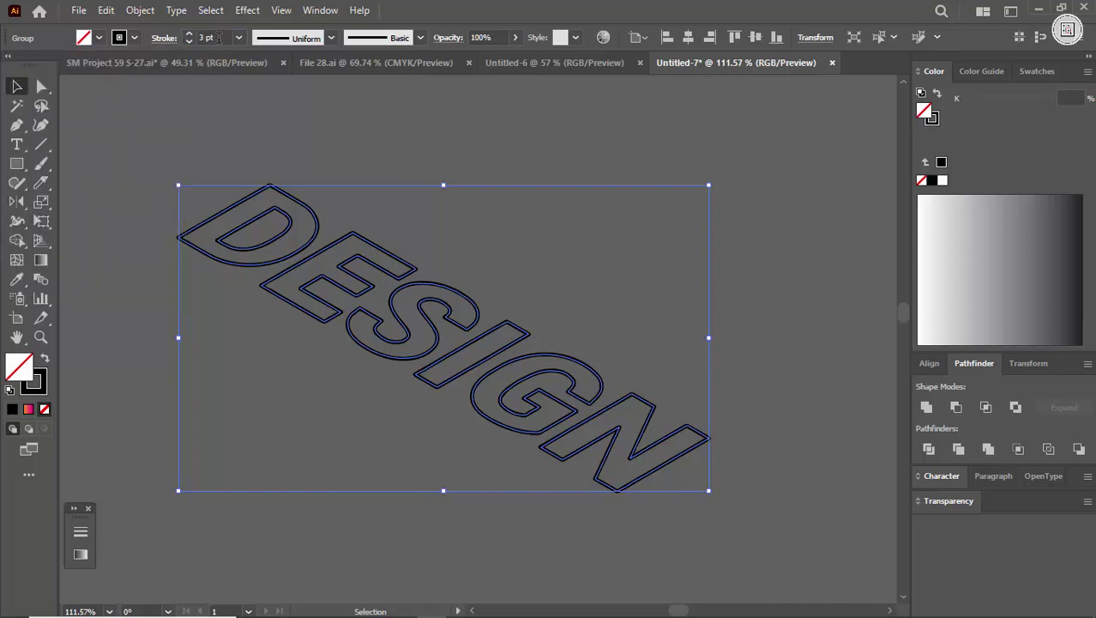
click(409, 156)
- Expand the DESIGN lettering's fill and stroke into filled outline shapes
drag(479, 276, 601, 288)
click(566, 257)
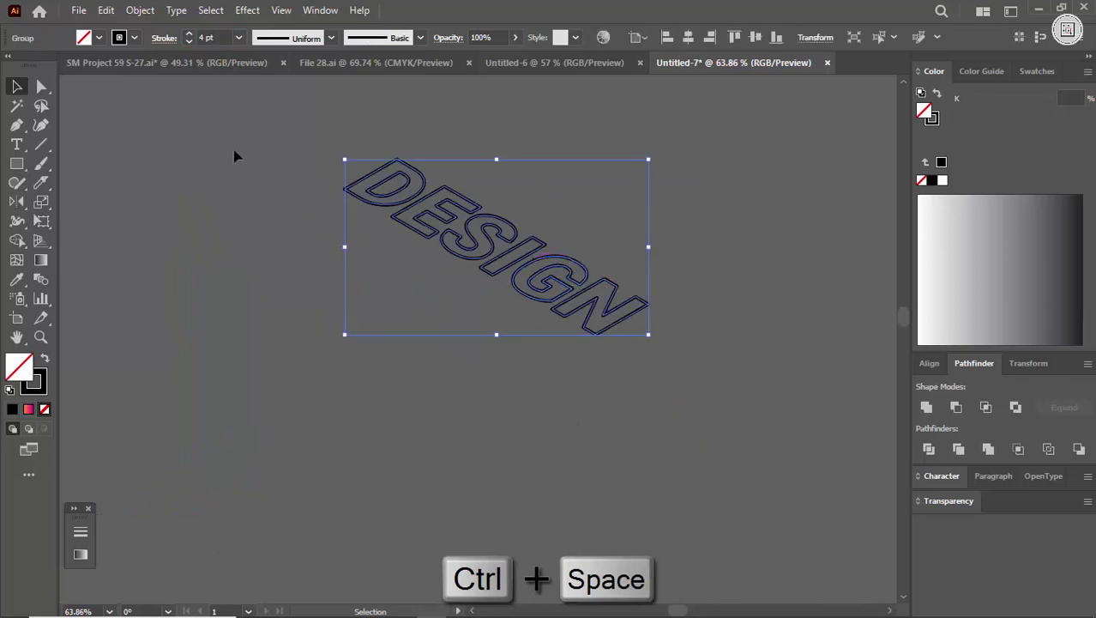
click(168, 37)
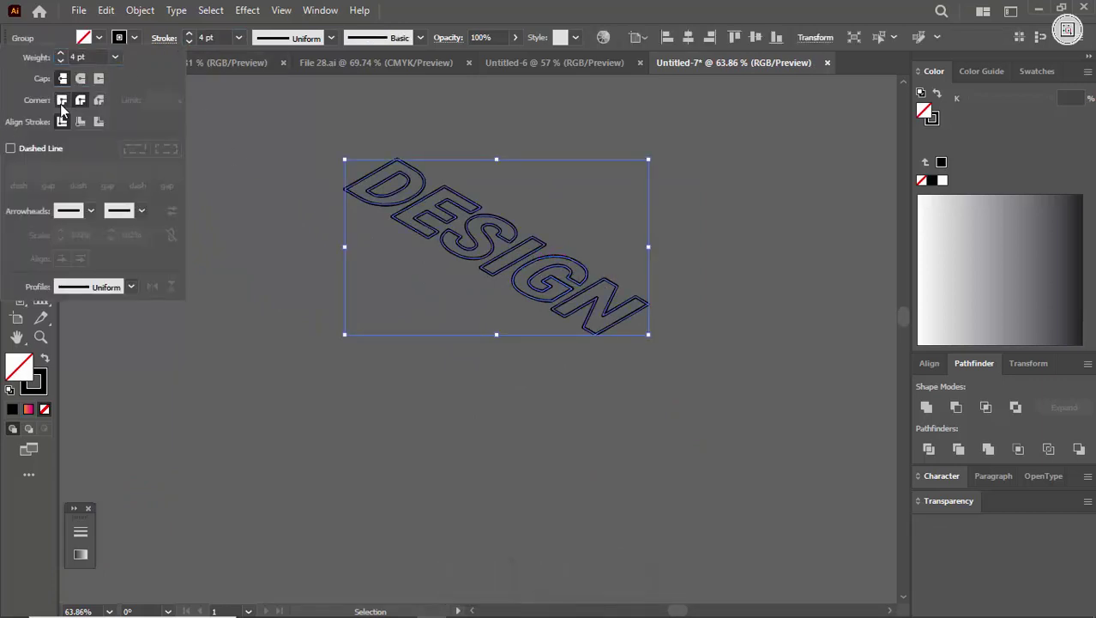
click(576, 172)
drag(576, 172, 376, 319)
drag(436, 290, 339, 290)
drag(510, 259, 712, 259)
drag(503, 237, 499, 324)
key(ctrl+z)
drag(445, 206, 443, 301)
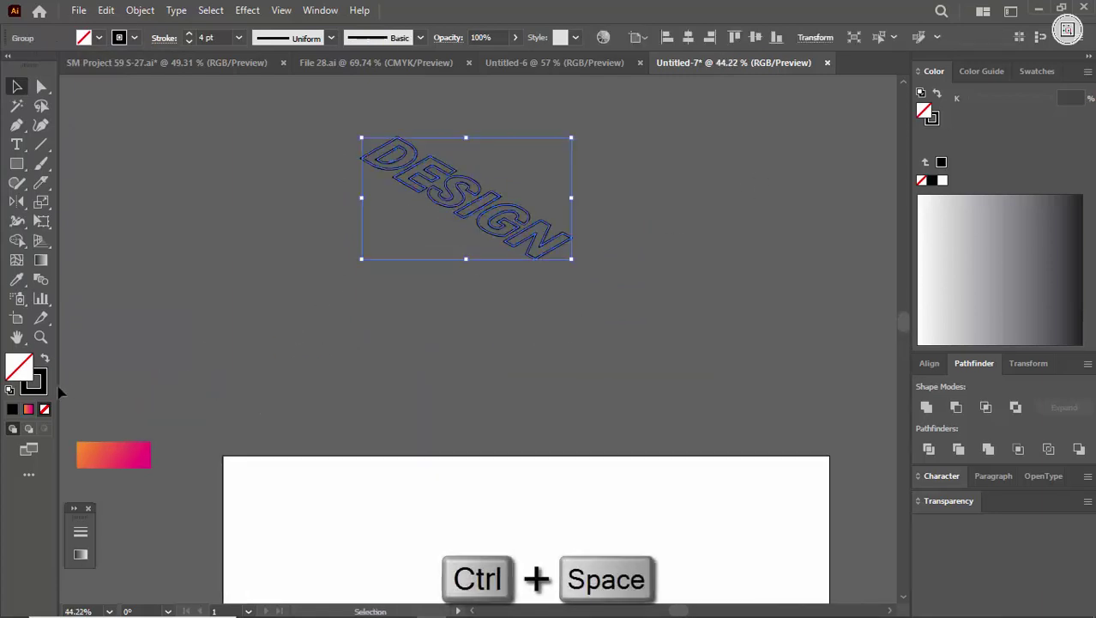
click(140, 10)
click(203, 213)
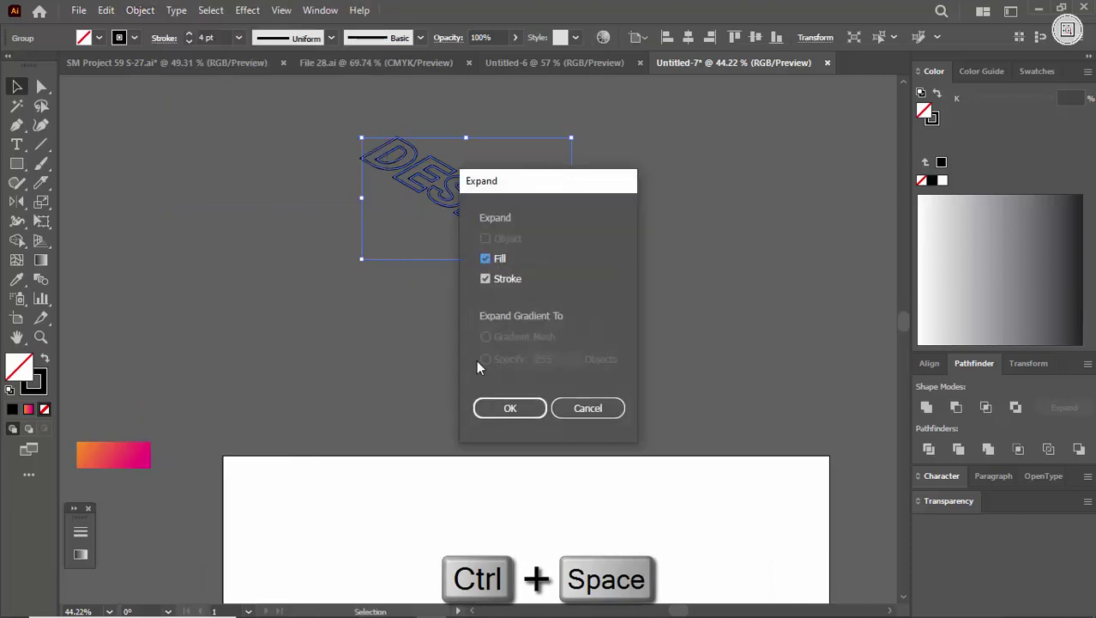
click(509, 409)
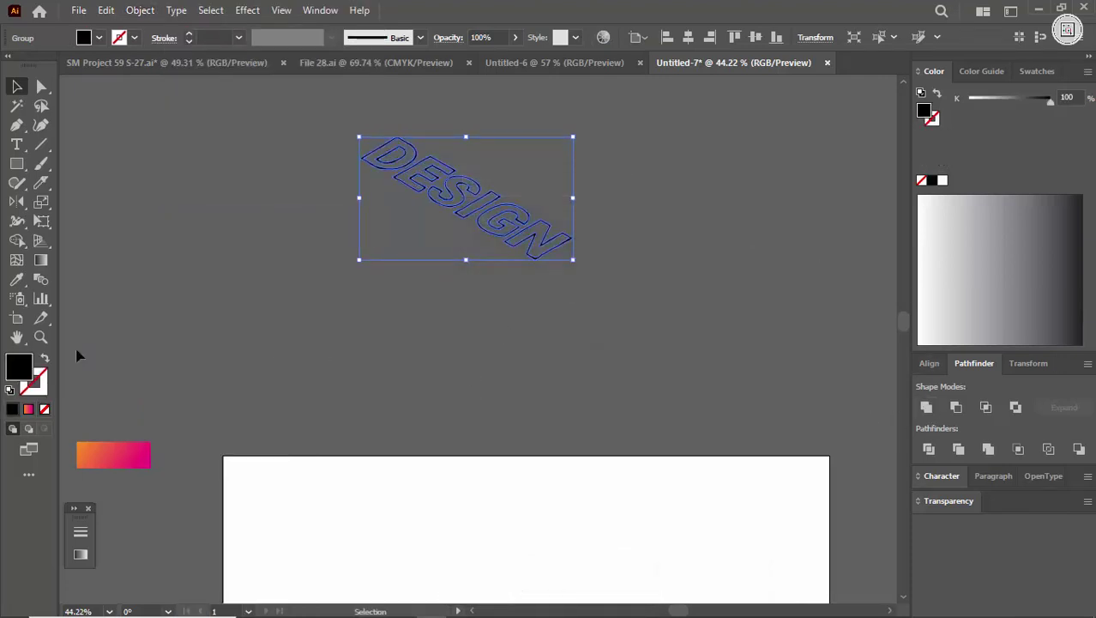
- Apply the sample rectangle's orange-to-pink gradient to the expanded lettering with the Eyedropper and deselect it
click(16, 278)
click(127, 453)
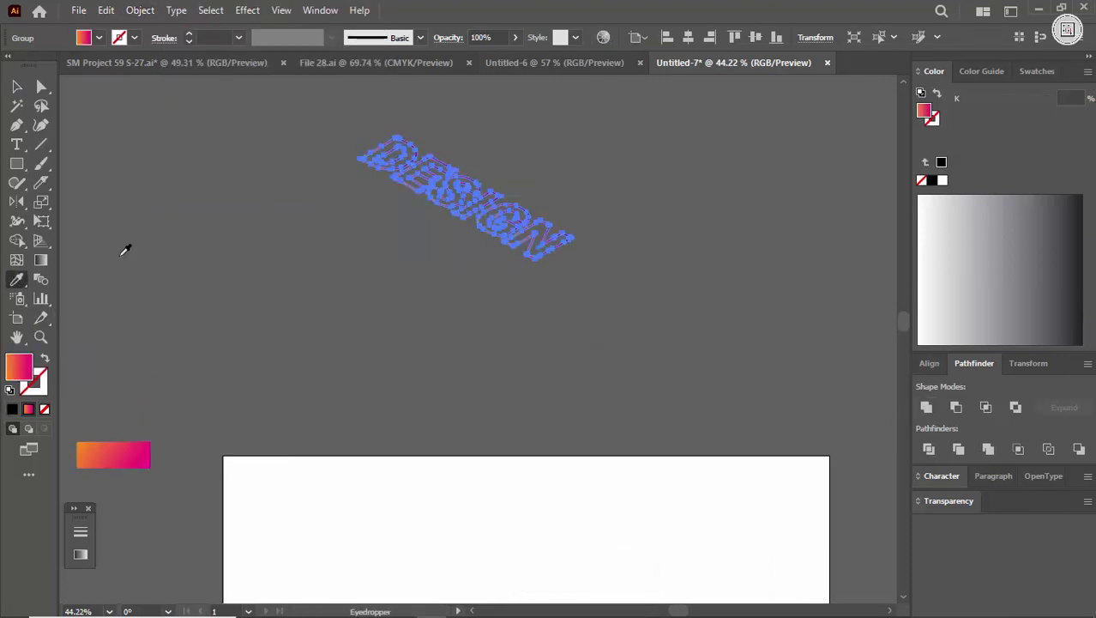
click(17, 86)
click(399, 265)
- Stretch one continuous gradient across the whole word, from orange at the D diagonally down to pink at the N
key(ctrl+space)
drag(460, 190, 442, 367)
drag(283, 317, 419, 312)
drag(418, 312, 445, 293)
click(443, 294)
key(g)
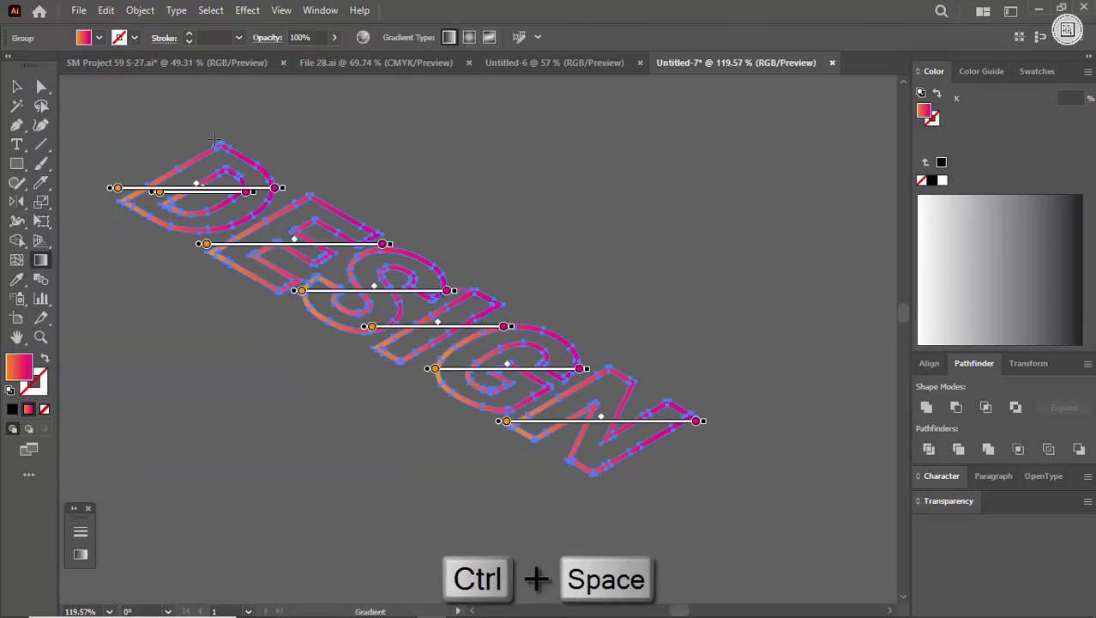
drag(208, 135, 530, 404)
drag(611, 477, 617, 486)
key(v)
click(584, 199)
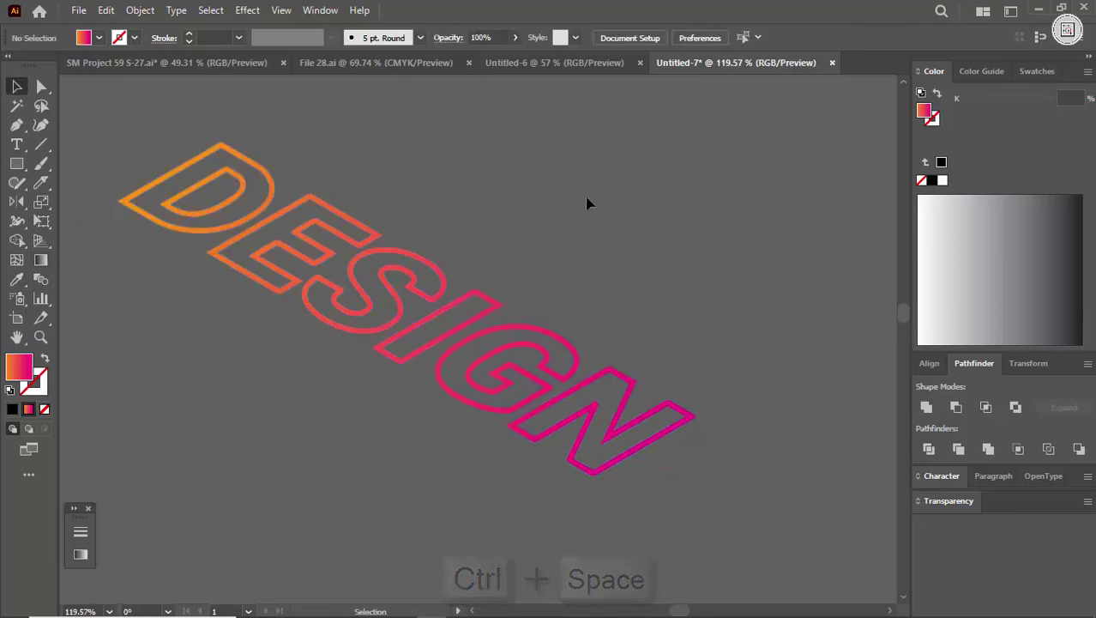
- Duplicate the gradient lettering straight below the original
key(ctrl+space)
drag(589, 260, 355, 345)
drag(598, 206, 686, 214)
drag(505, 470, 532, 408)
- Select both copies of the lettering and make a blend between them
key(ctrl+a)
click(140, 10)
mouse_move(254, 410)
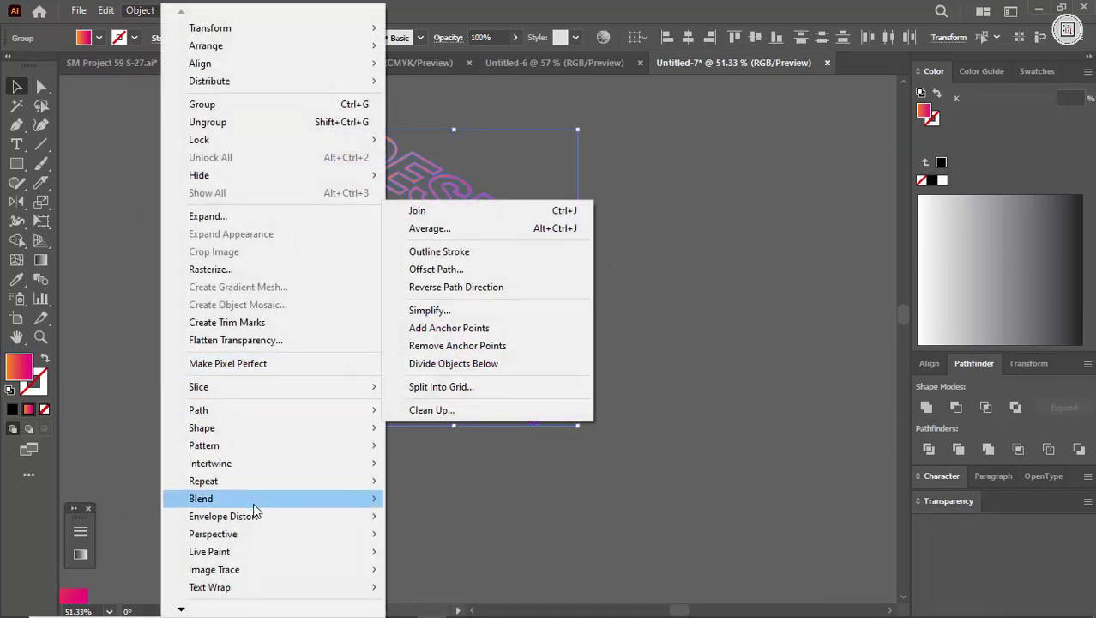
mouse_move(360, 499)
click(438, 376)
click(386, 465)
- Isolate the blend, fill its lower lettering with white, and exit isolation
double_click(510, 410)
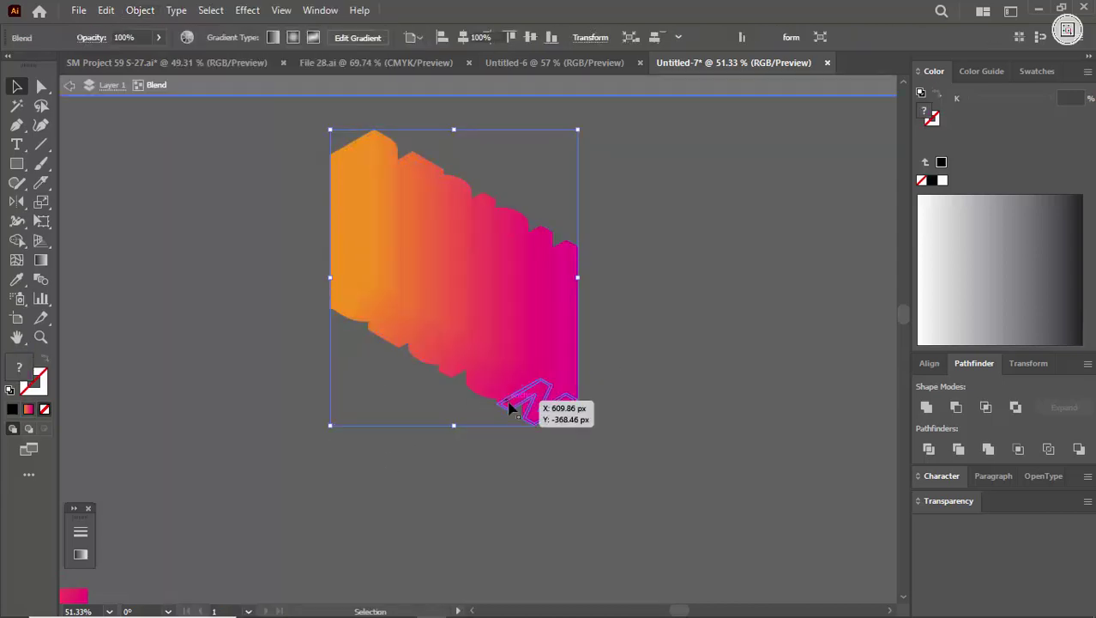
click(940, 181)
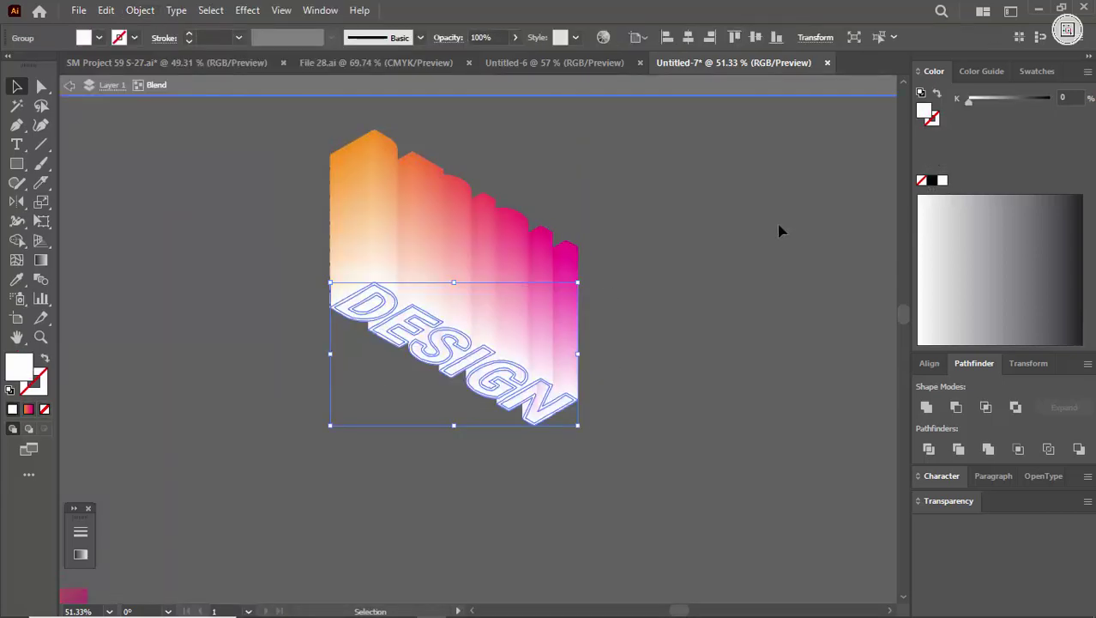
double_click(778, 230)
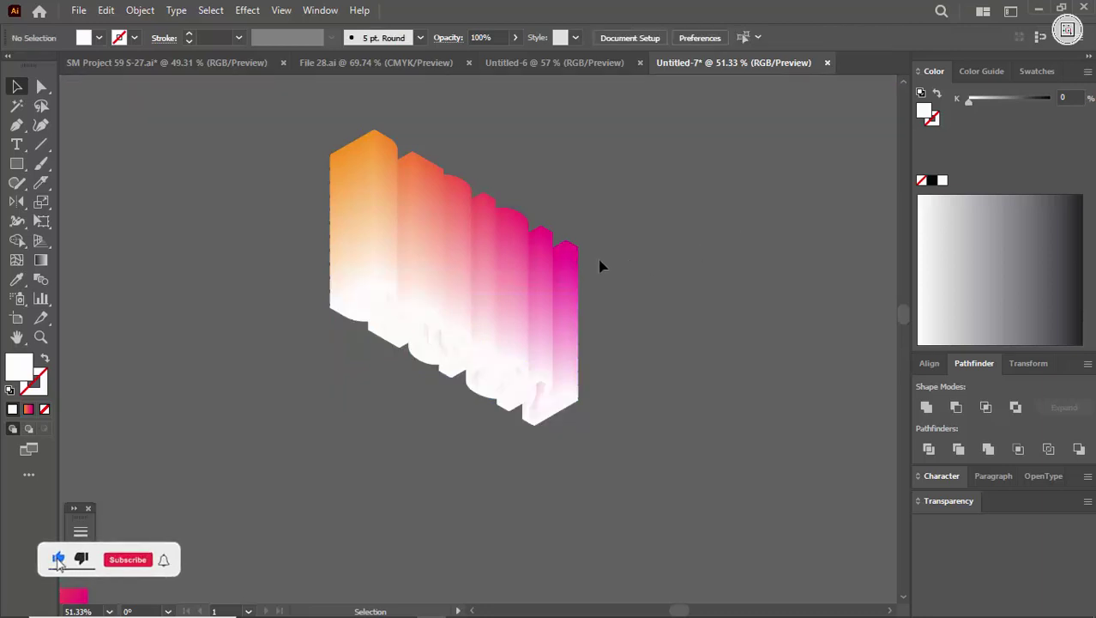
- Bring the blend's upper gradient lettering to the front and exit isolation
double_click(571, 255)
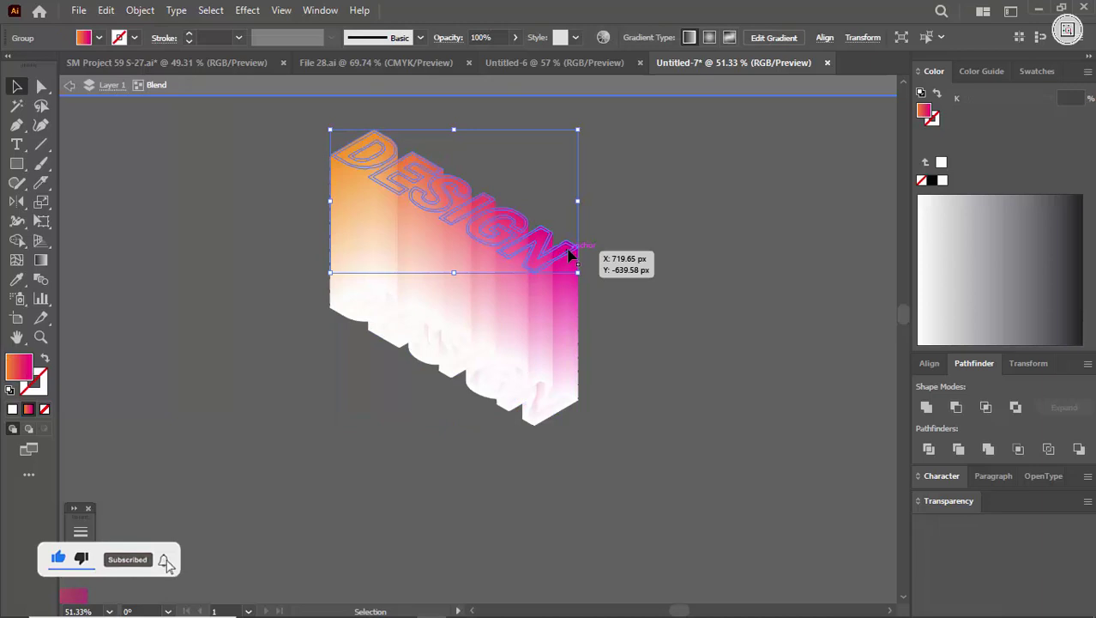
right_click(571, 255)
mouse_move(664, 535)
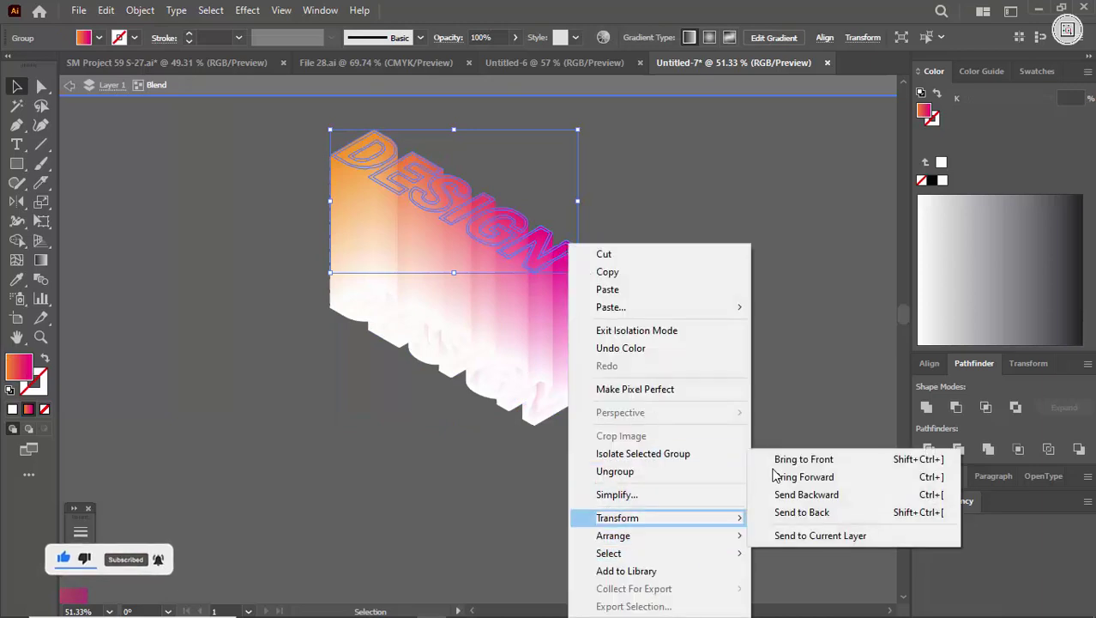
click(777, 456)
click(709, 408)
double_click(700, 400)
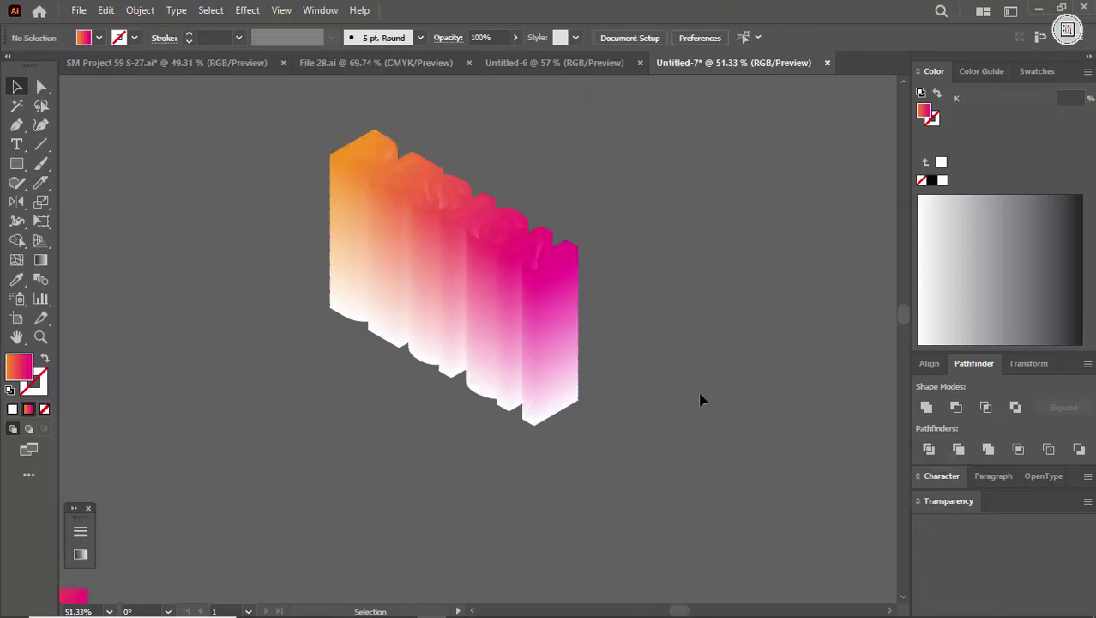
- Copy the upper gradient lettering from inside the blend and paste it in front, outside the blend
drag(532, 196, 734, 366)
drag(598, 321, 589, 353)
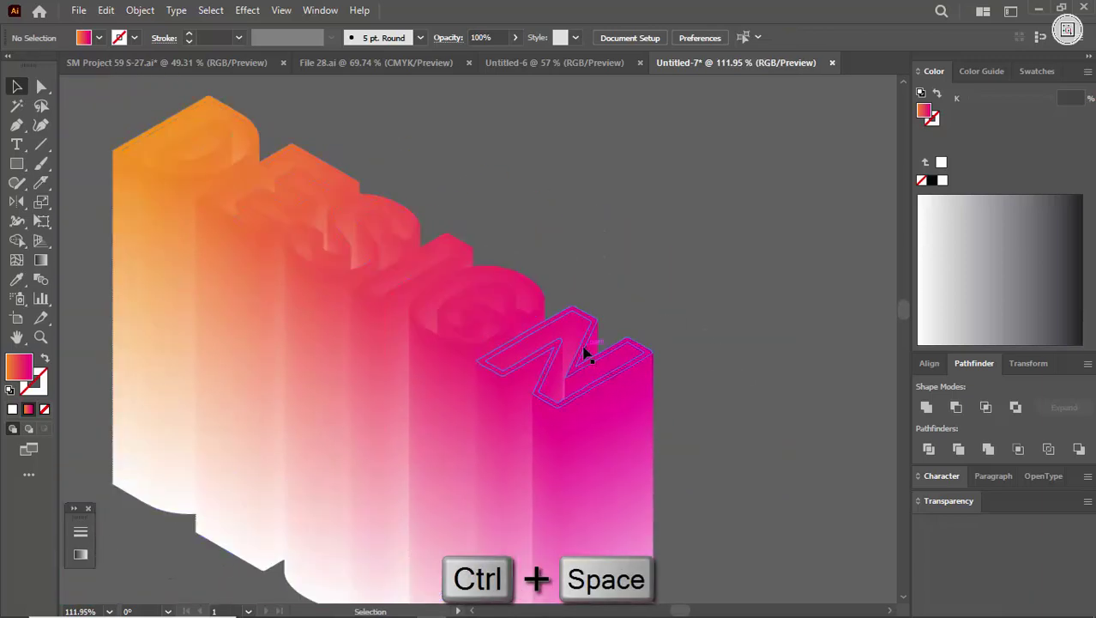
double_click(582, 348)
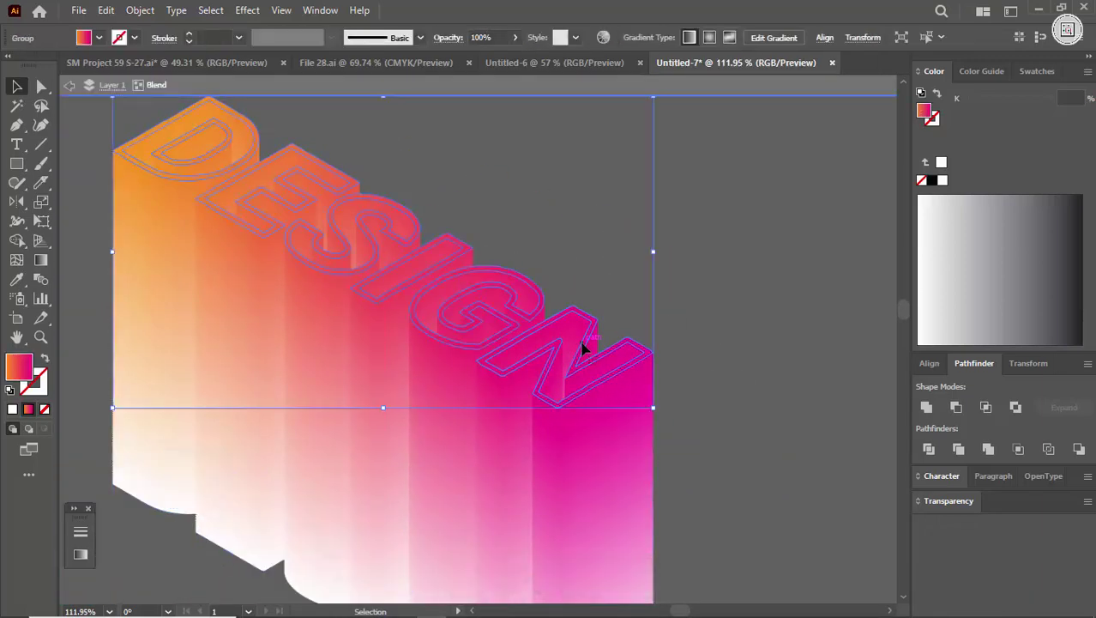
key(ctrl+c)
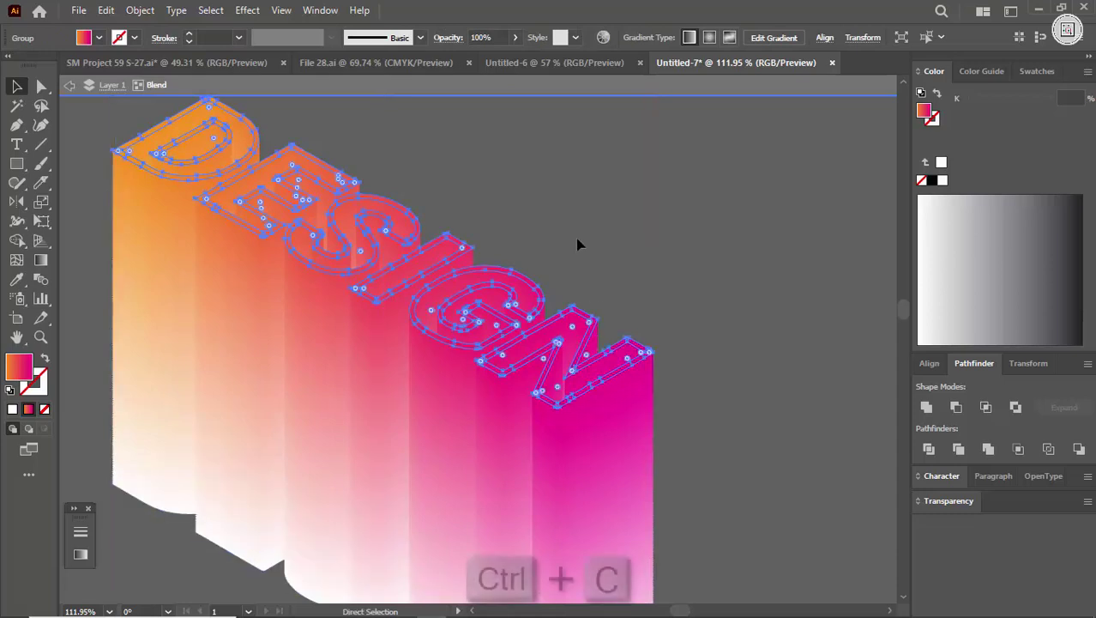
key(Escape)
click(592, 244)
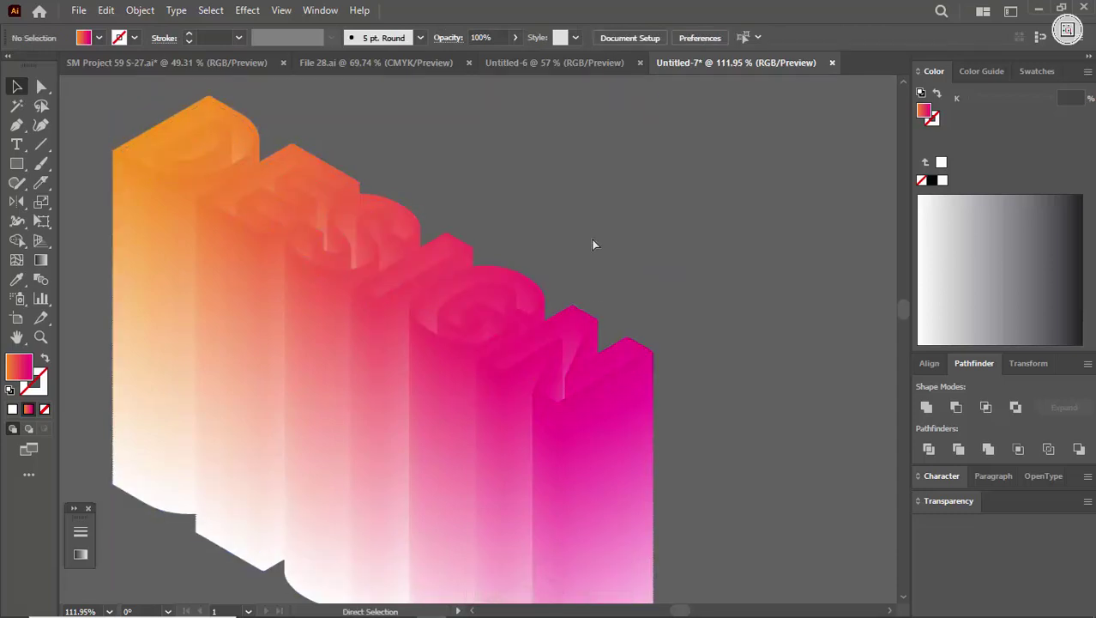
key(ctrl+f)
- Switch the orange gradient stop of the pasted lettering to CMYK and set its K value to 20%
click(80, 555)
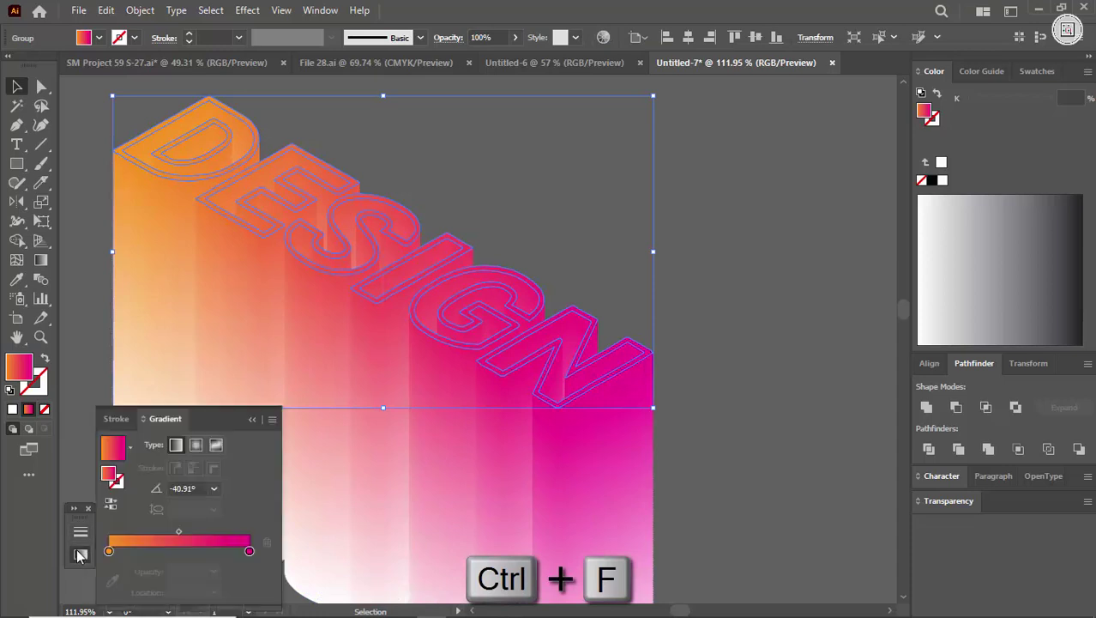
click(109, 552)
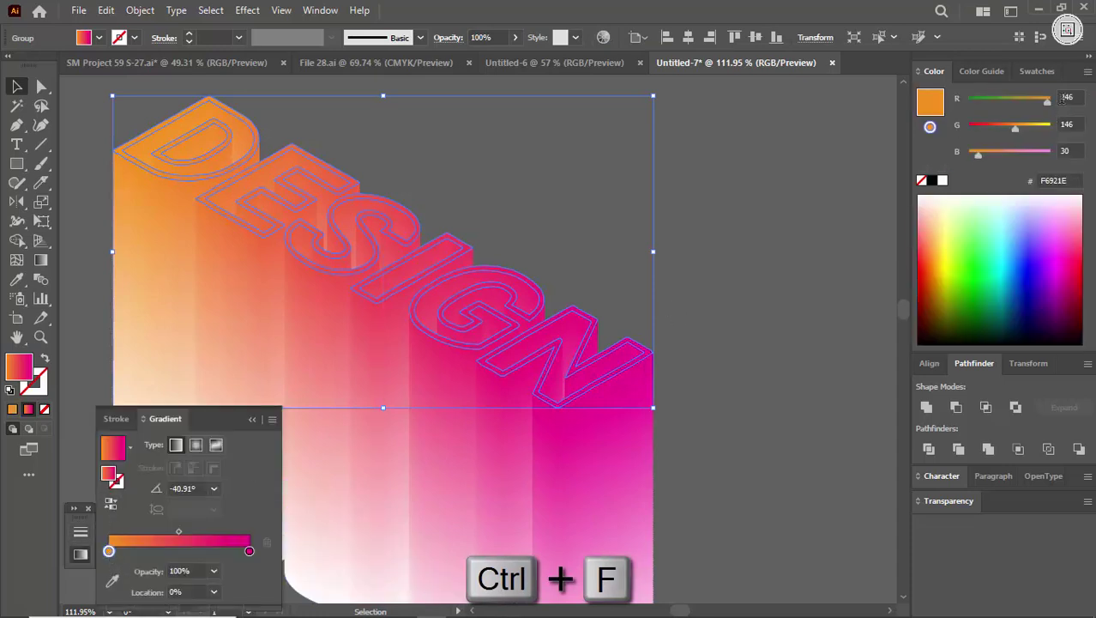
click(1088, 71)
click(1010, 150)
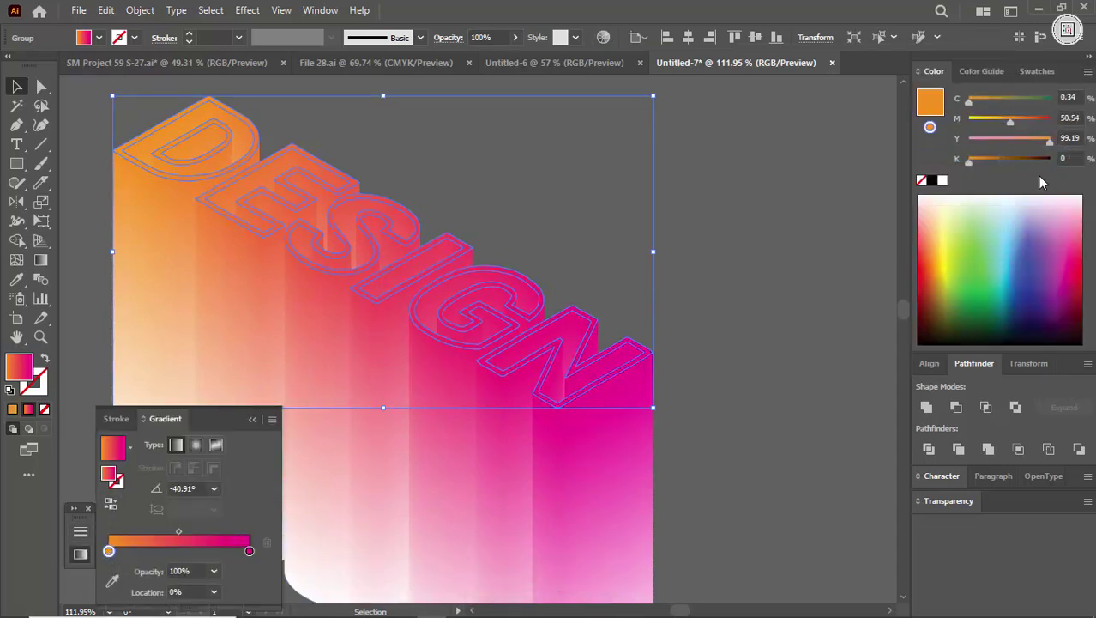
text(20)
key(Return)
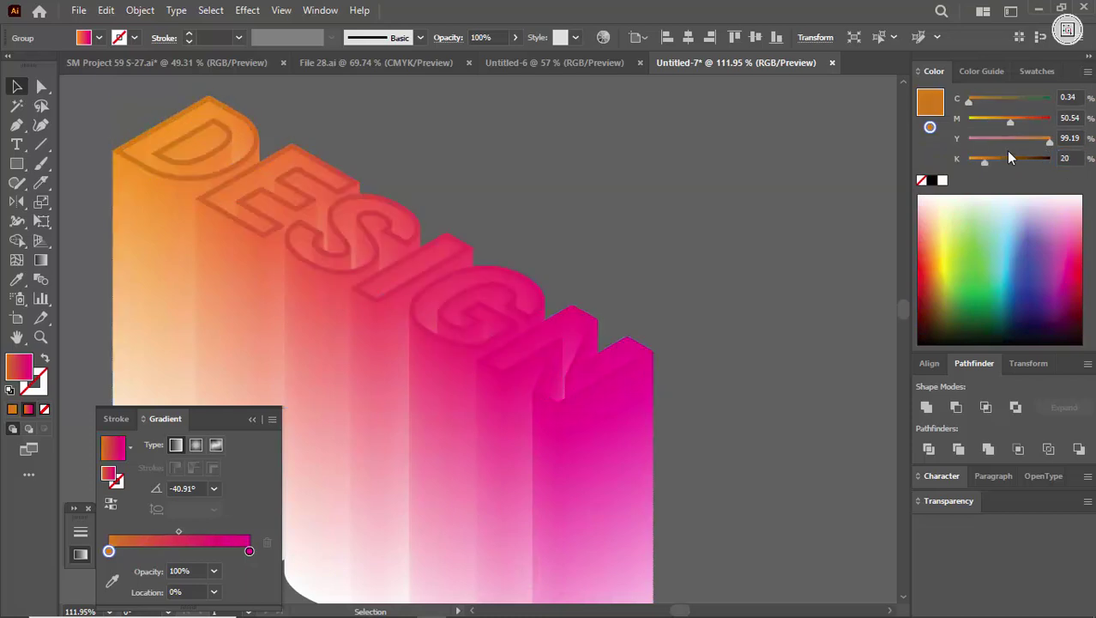
- Set the K value of the lettering's pink gradient stop to 20% and deselect the lettering
click(248, 551)
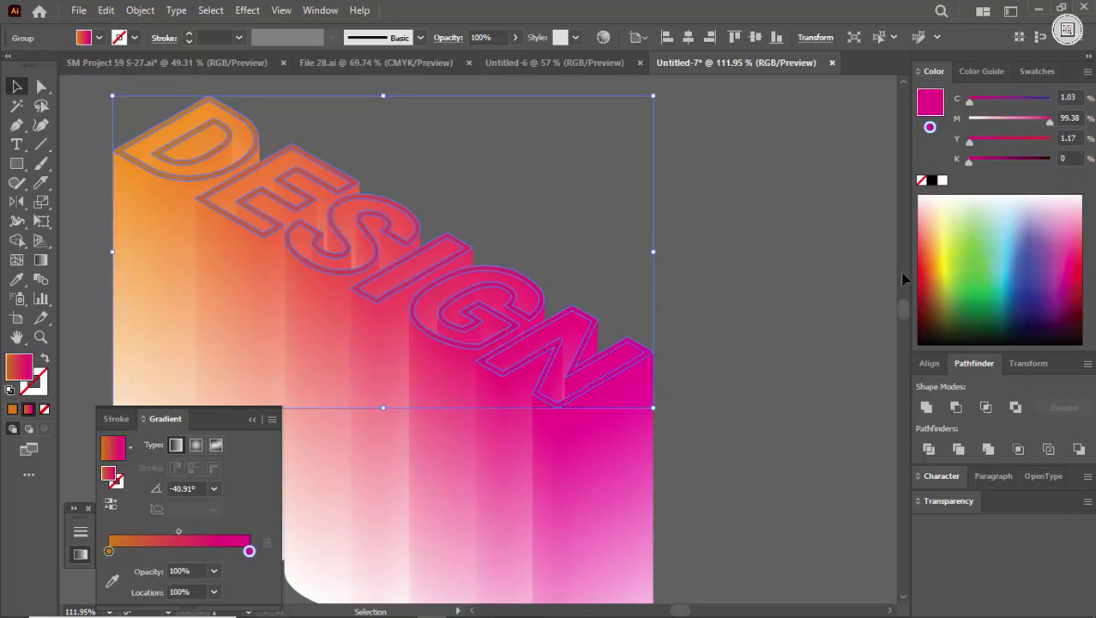
text(20)
key(Return)
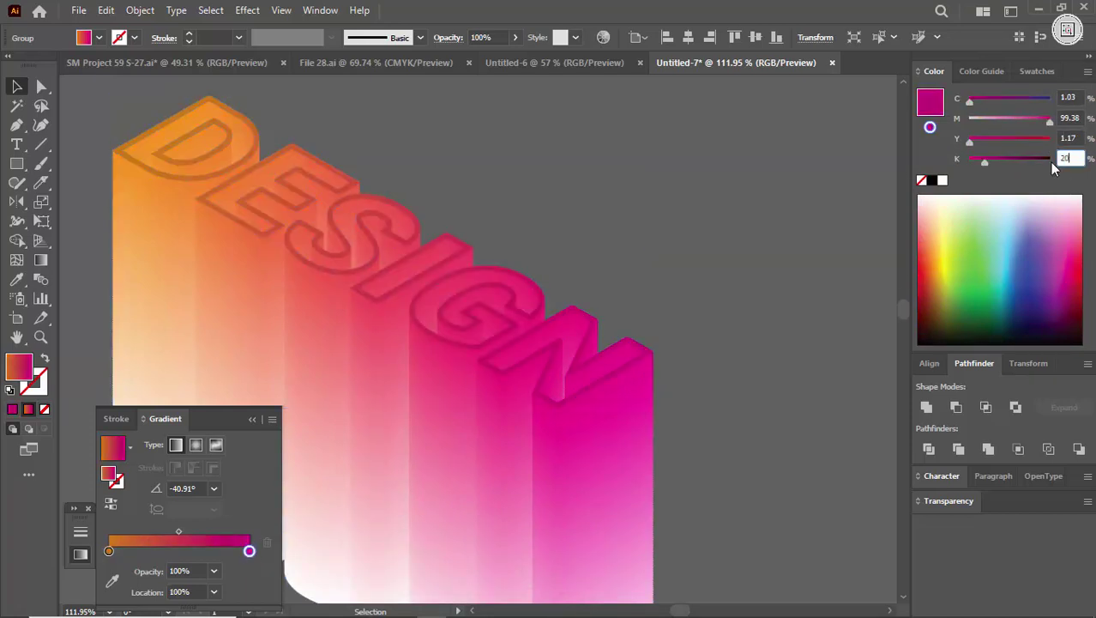
click(831, 303)
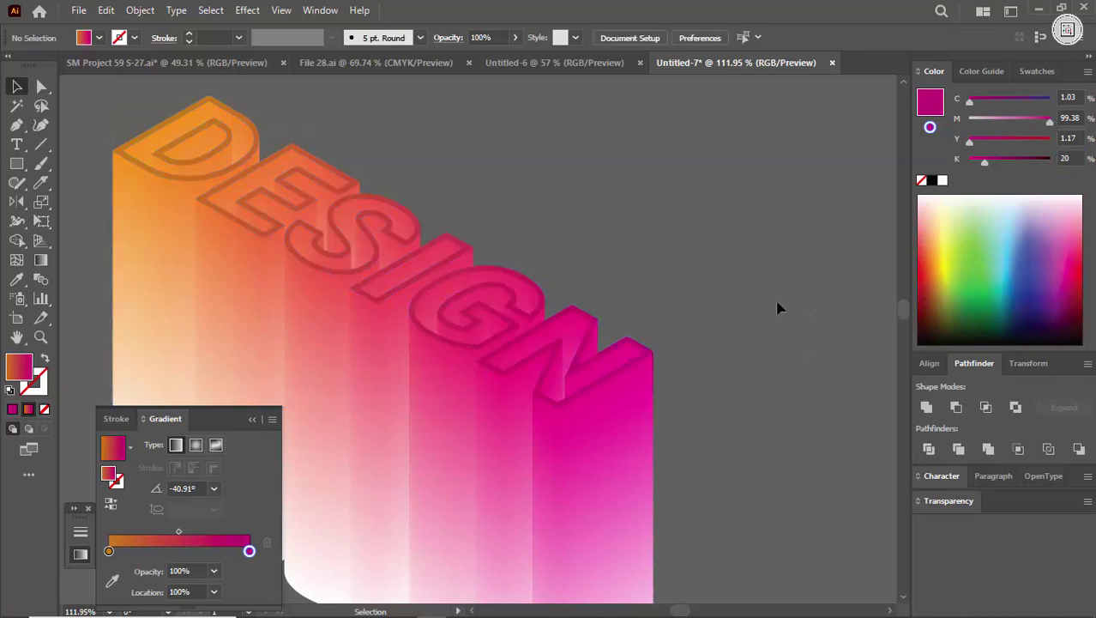
- Shorten the extrusion by moving the blend's lower white lettering straight up, and exit isolation
key(ctrl+space)
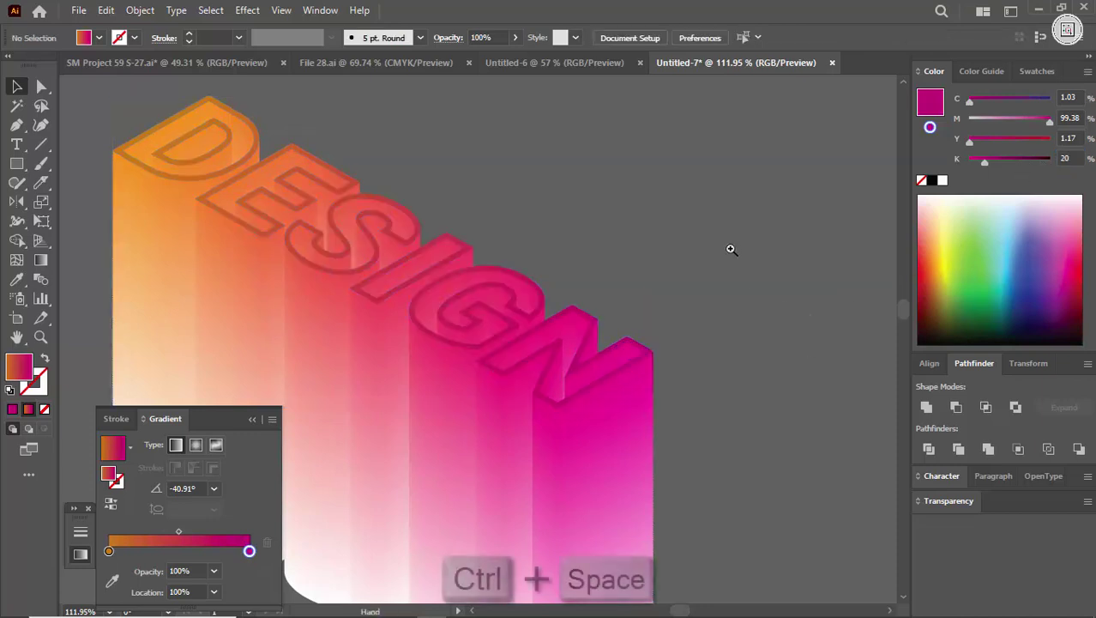
click(252, 420)
drag(558, 274, 417, 437)
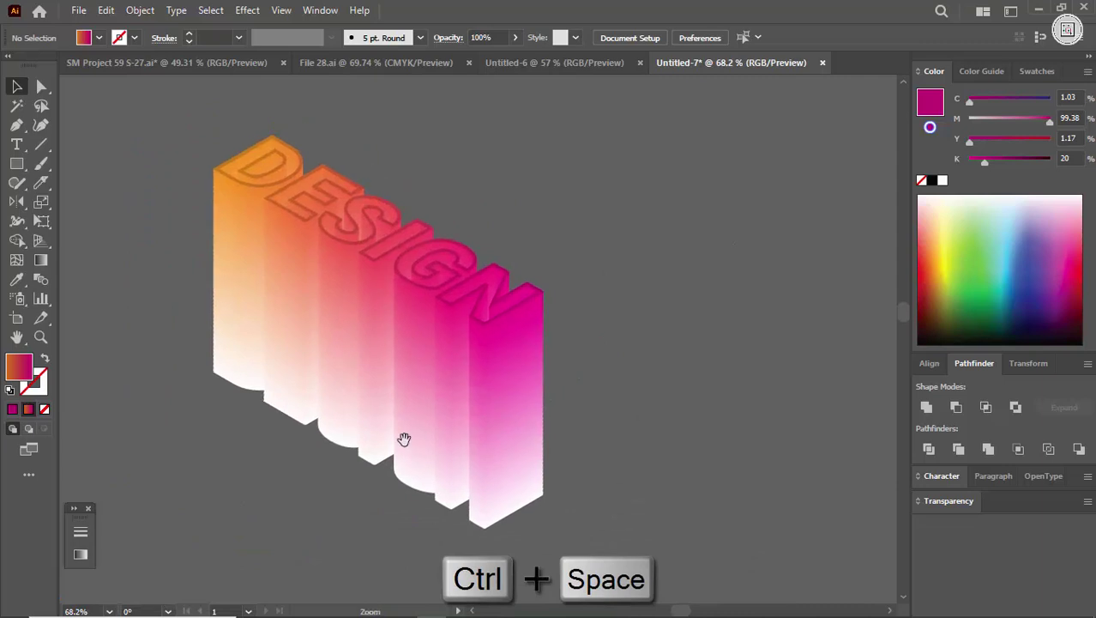
double_click(399, 472)
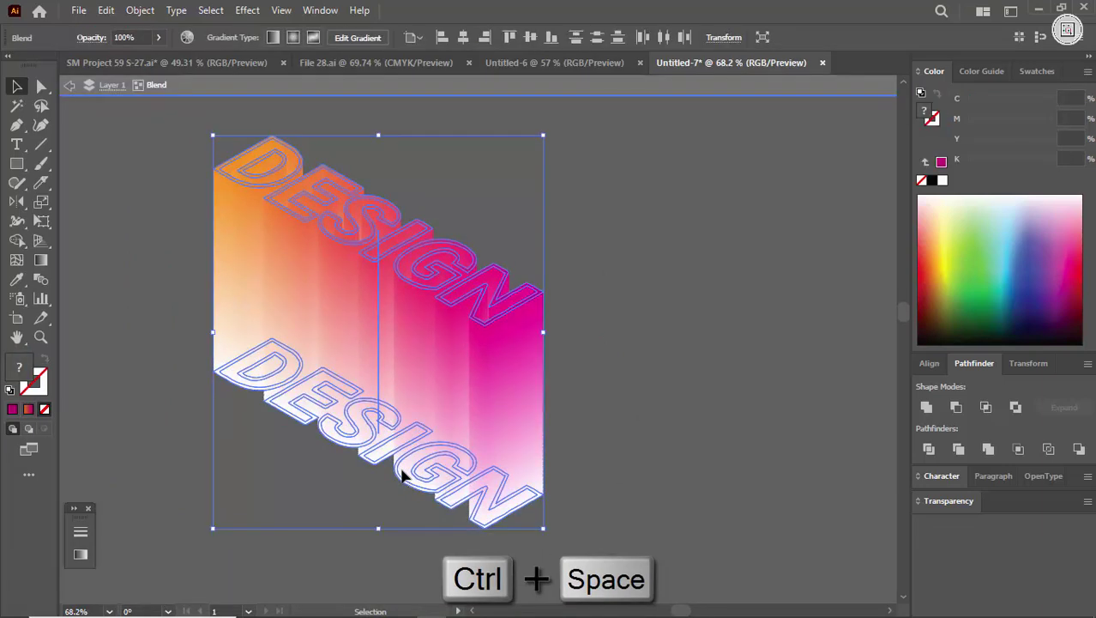
click(399, 496)
click(412, 487)
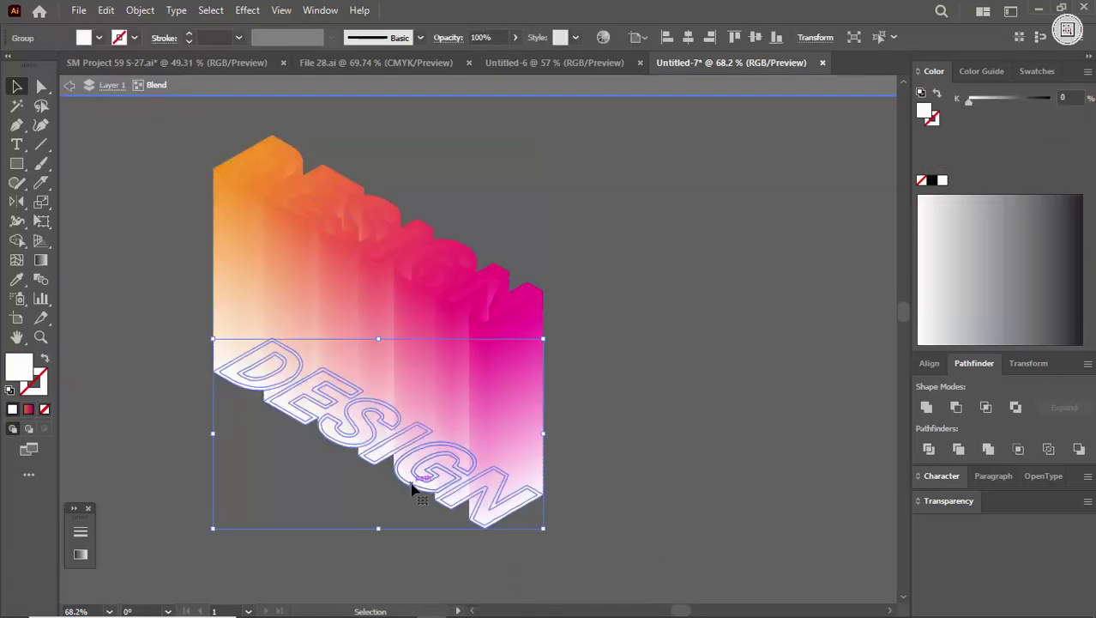
drag(411, 487, 408, 428)
click(605, 358)
key(Escape)
- Group the blend together with the darker lettering outline
key(ctrl+space)
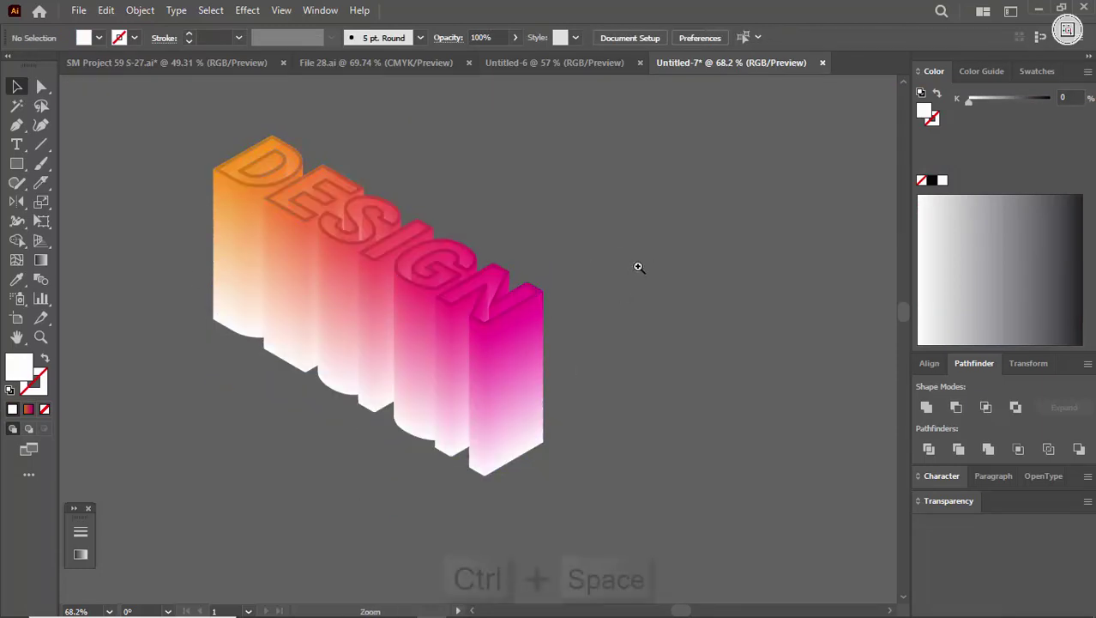
drag(642, 265, 514, 265)
drag(414, 210, 539, 365)
key(ctrl+g)
click(674, 363)
- Move the grouped DESIGN text effect onto the white artboard
key(ctrl+space)
drag(477, 276, 619, 482)
drag(551, 476, 673, 476)
drag(513, 485, 617, 436)
- Raise the blend's white lettering by about 56 px and duplicate the finished text effect onto the artboard's left half
click(535, 380)
double_click(522, 426)
key(ctrl+space)
click(506, 479)
double_click(522, 404)
drag(529, 376, 530, 336)
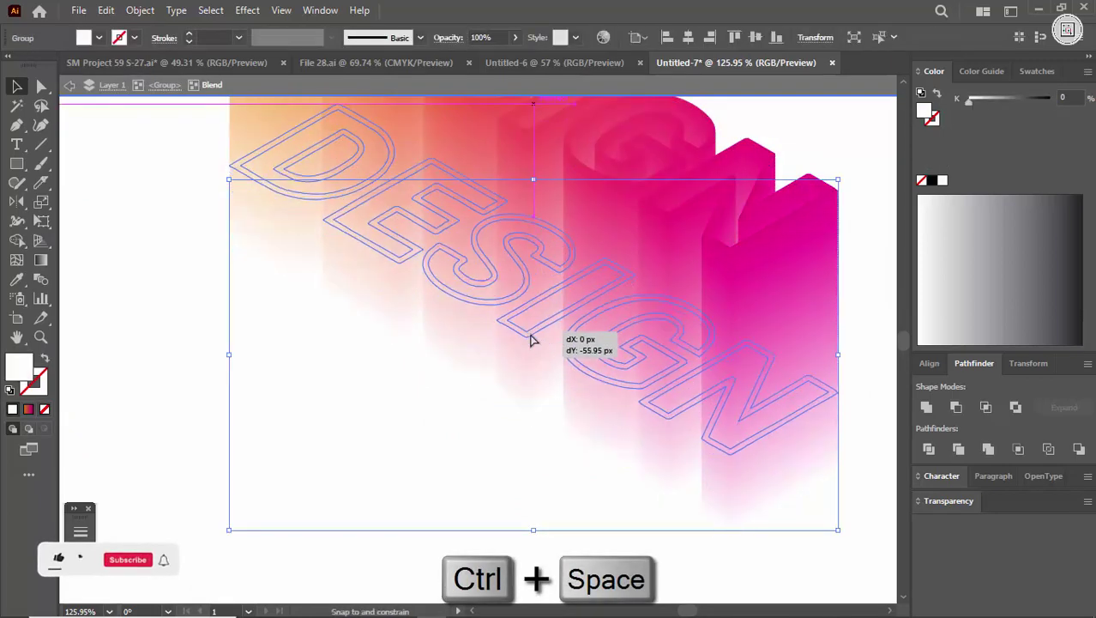
double_click(472, 498)
drag(607, 422, 336, 420)
- Draw a closed four-sided Pen shape over the artboard's left part, its slanted side running from about X 387 px to X 858 px
key(p)
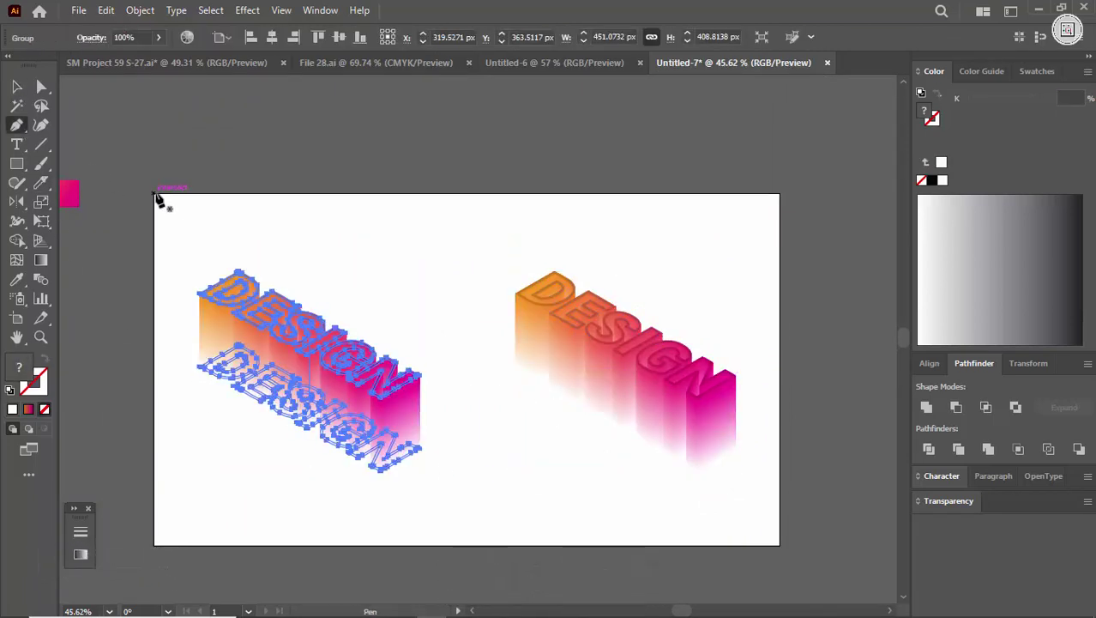
click(154, 195)
click(343, 195)
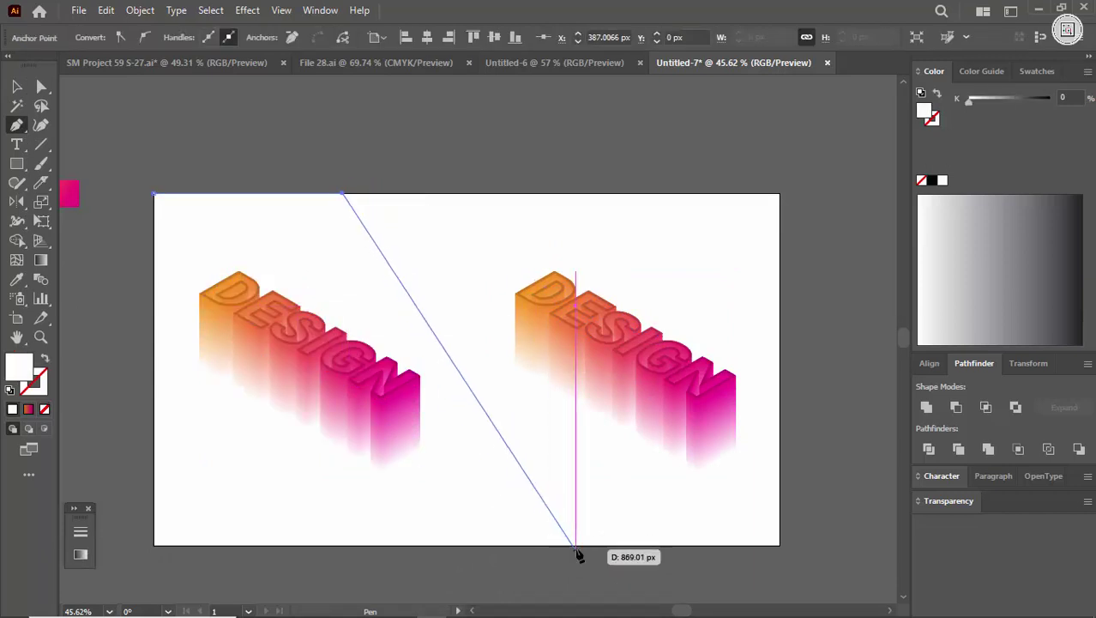
click(572, 543)
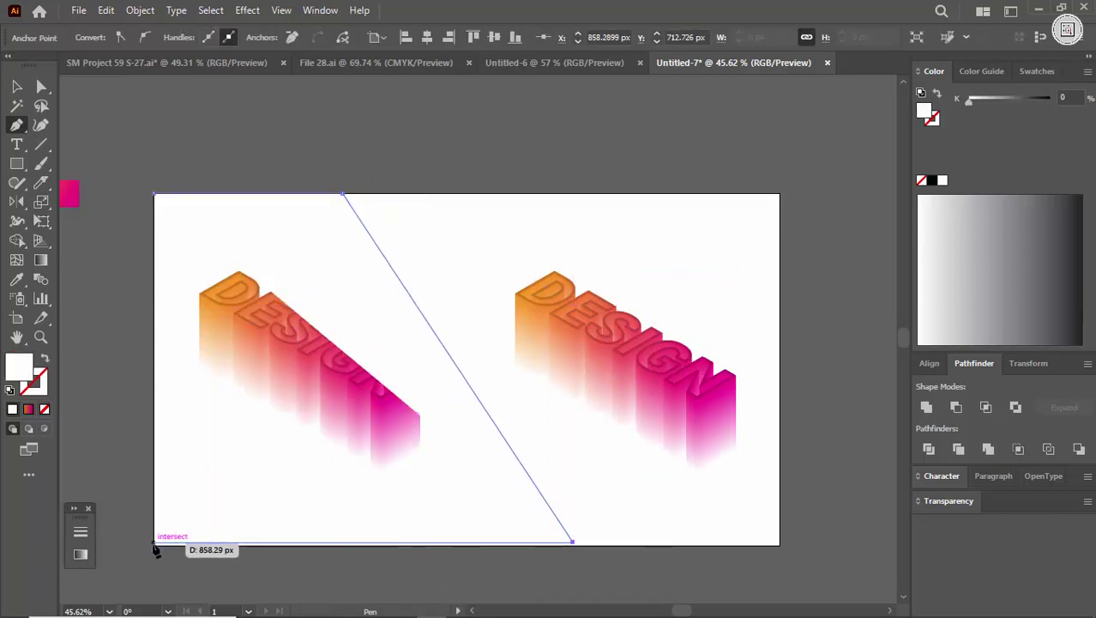
click(154, 543)
click(154, 196)
- Move the shape's lower slanted-edge corner onto the artboard's bottom edge at about X 878 px, Y 720 px
key(a)
drag(580, 543, 582, 548)
key(v)
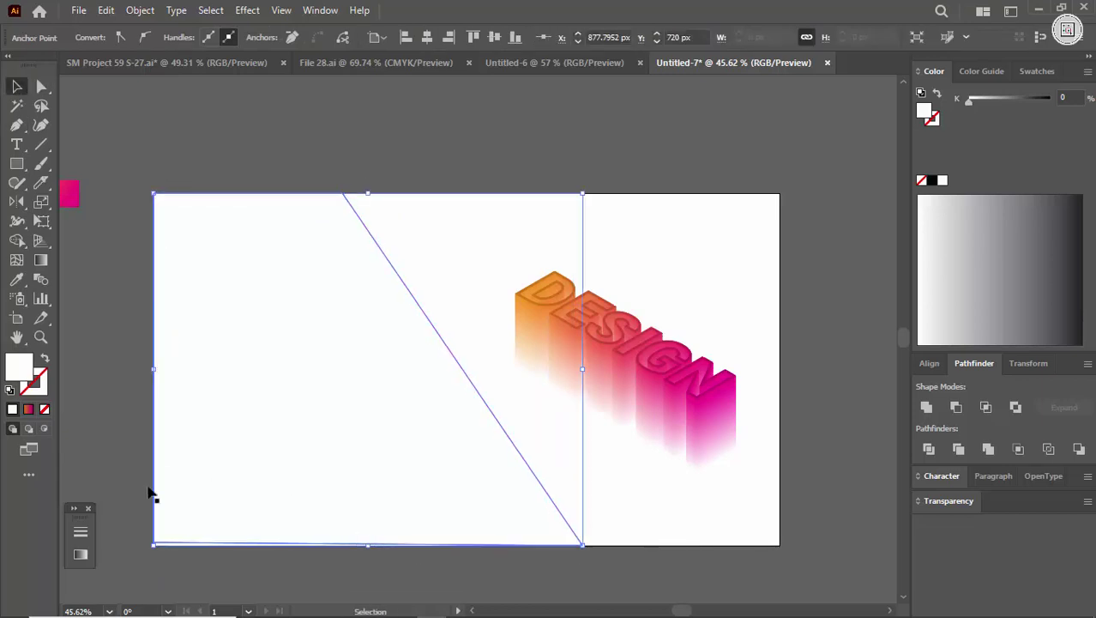
- Fill the slanted panel with black, send it behind the text effects, and deselect it
click(932, 180)
key(ctrl+shift+[)
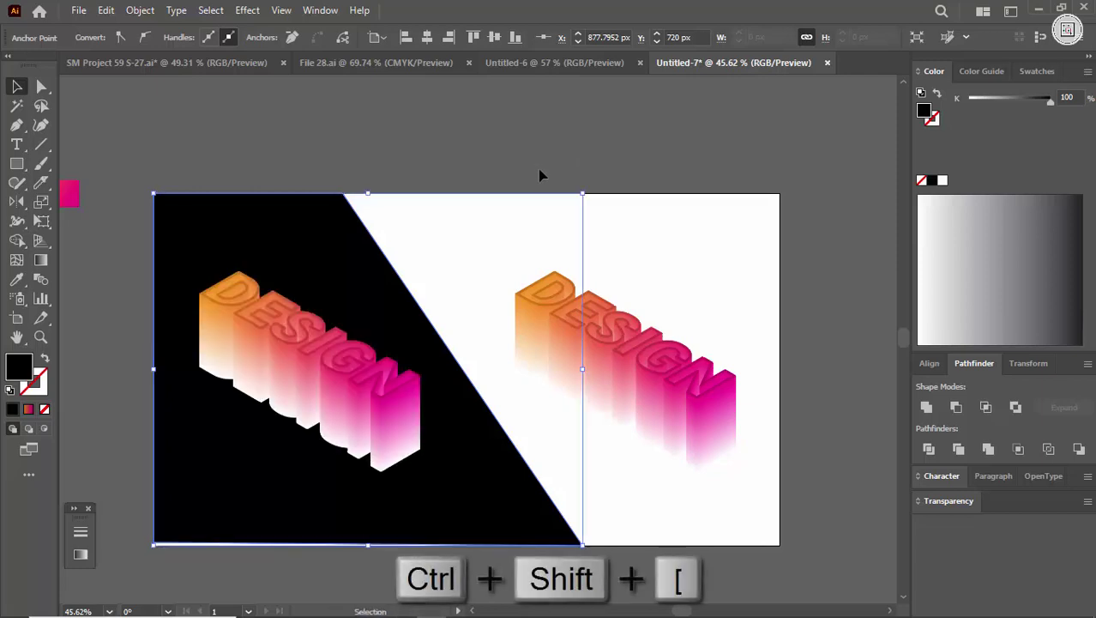
click(540, 176)
- Isolate the lower white lettering inside the left copy's blend, fill it with black, and exit isolation
key(ctrl+space)
drag(299, 463, 464, 445)
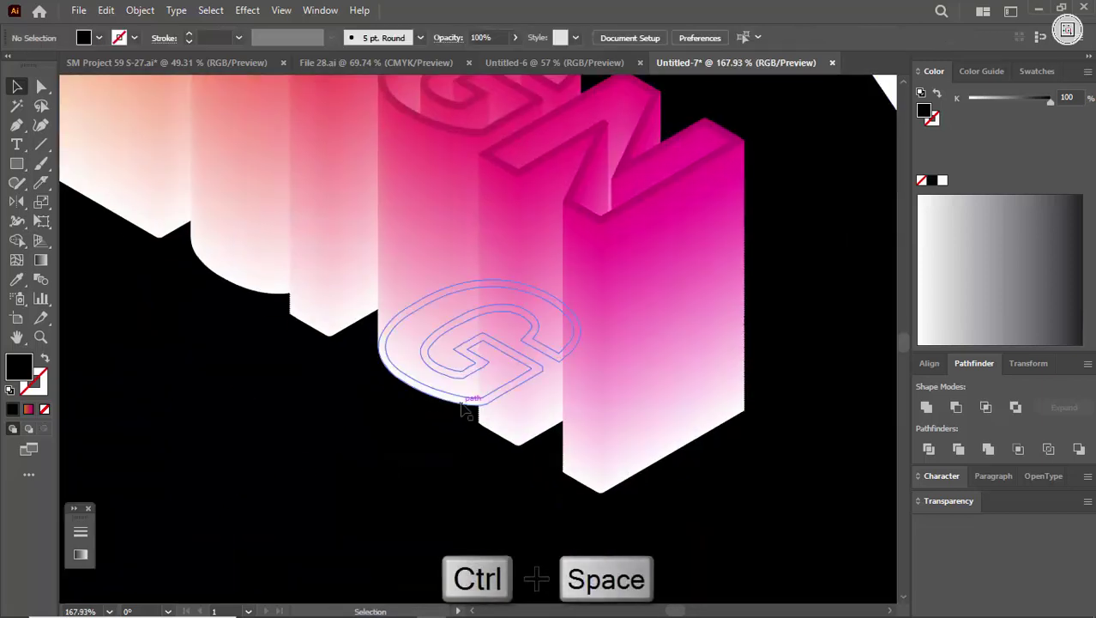
double_click(461, 404)
click(463, 409)
double_click(464, 409)
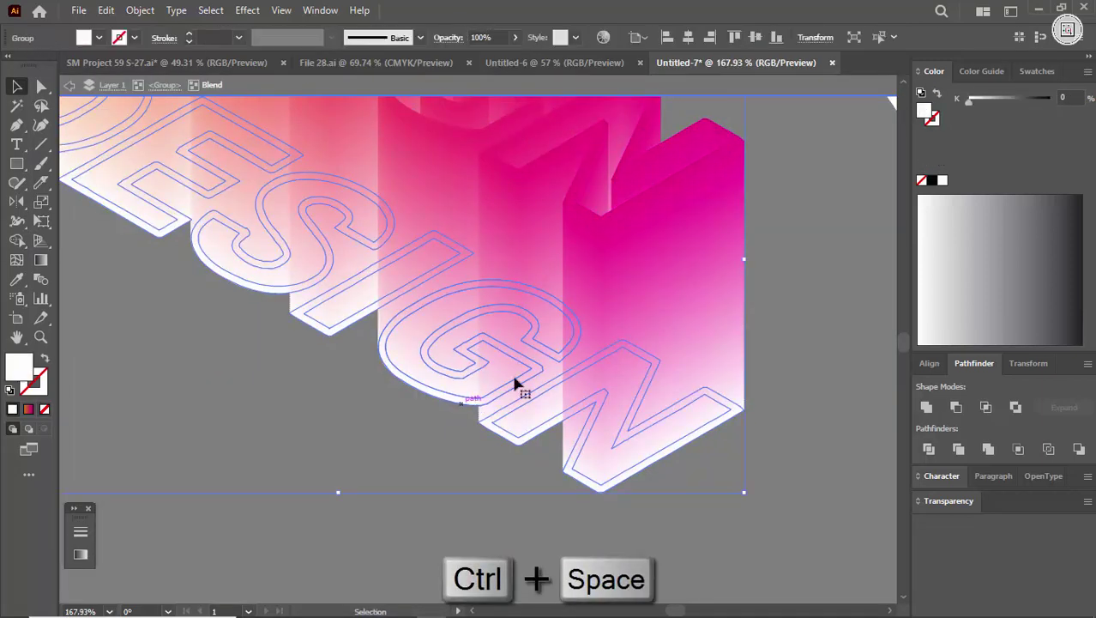
click(930, 180)
key(Escape)
key(ctrl+0)
click(684, 93)
- Examine both DESIGN text effects up close against their black and white backgrounds
key(ctrl+space)
drag(596, 294, 562, 381)
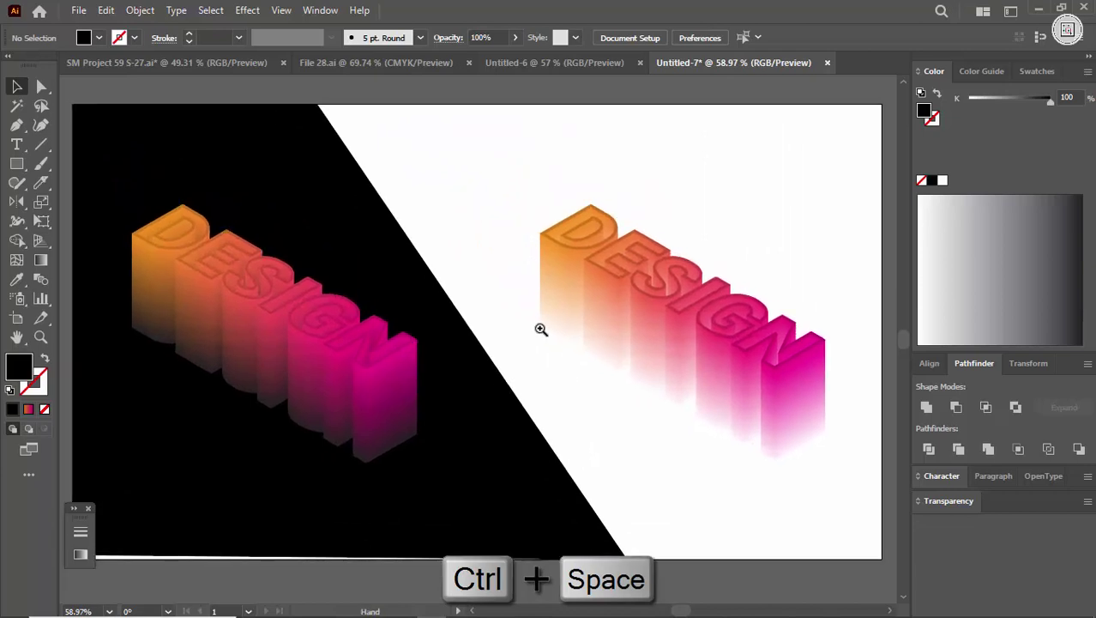
key(f)
key(f)
drag(448, 181, 546, 233)
drag(542, 170, 568, 178)
drag(511, 187, 555, 176)
drag(97, 193, 483, 380)
drag(620, 453, 291, 515)
drag(512, 244, 583, 271)
drag(711, 407, 610, 277)
drag(791, 339, 539, 399)
- Isolate the left copy's group, lower its blend's opacity to 54%, and exit isolation
double_click(407, 460)
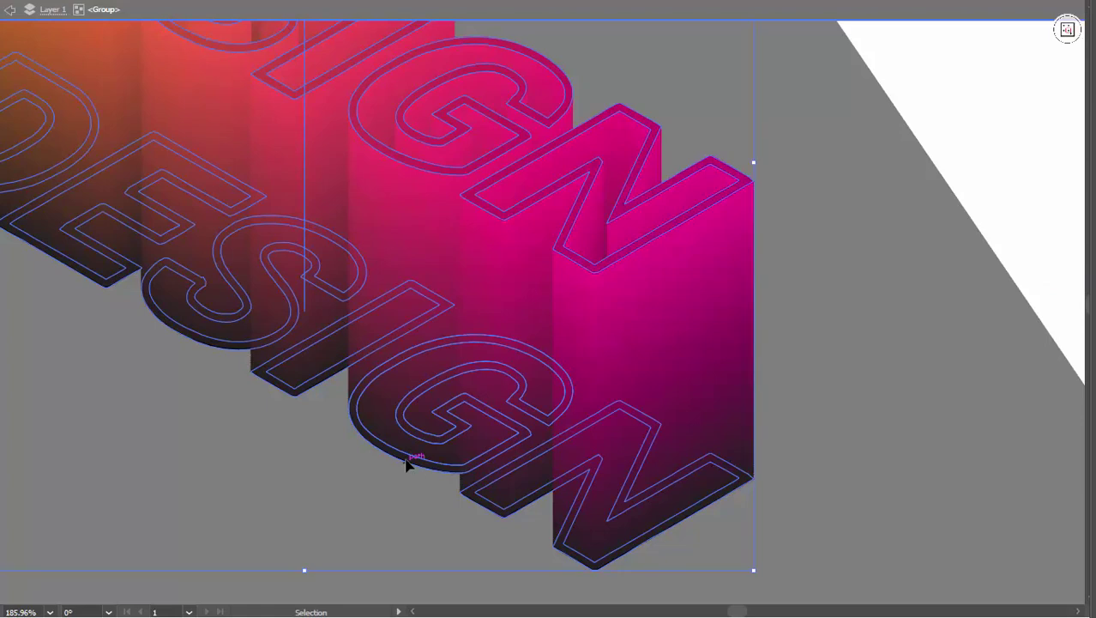
key(f)
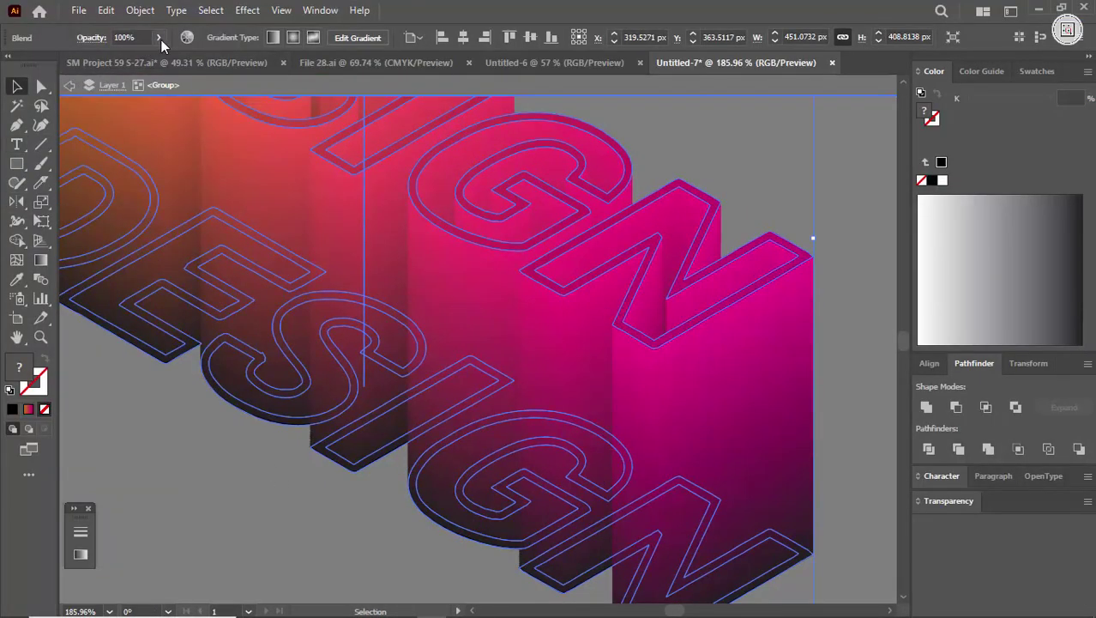
drag(139, 59, 66, 75)
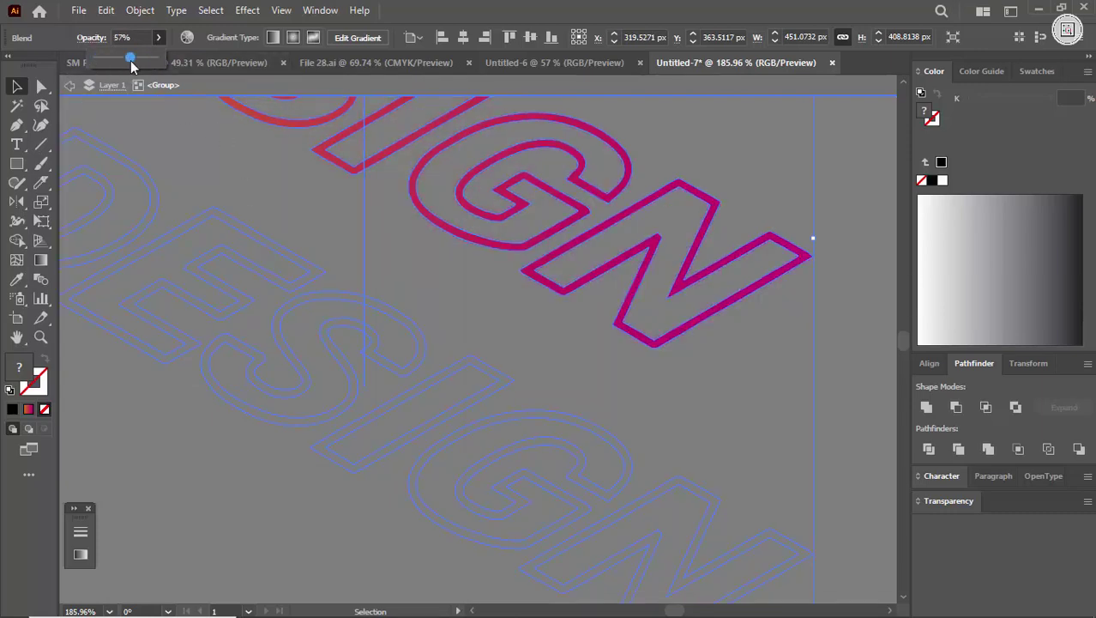
drag(130, 63, 128, 62)
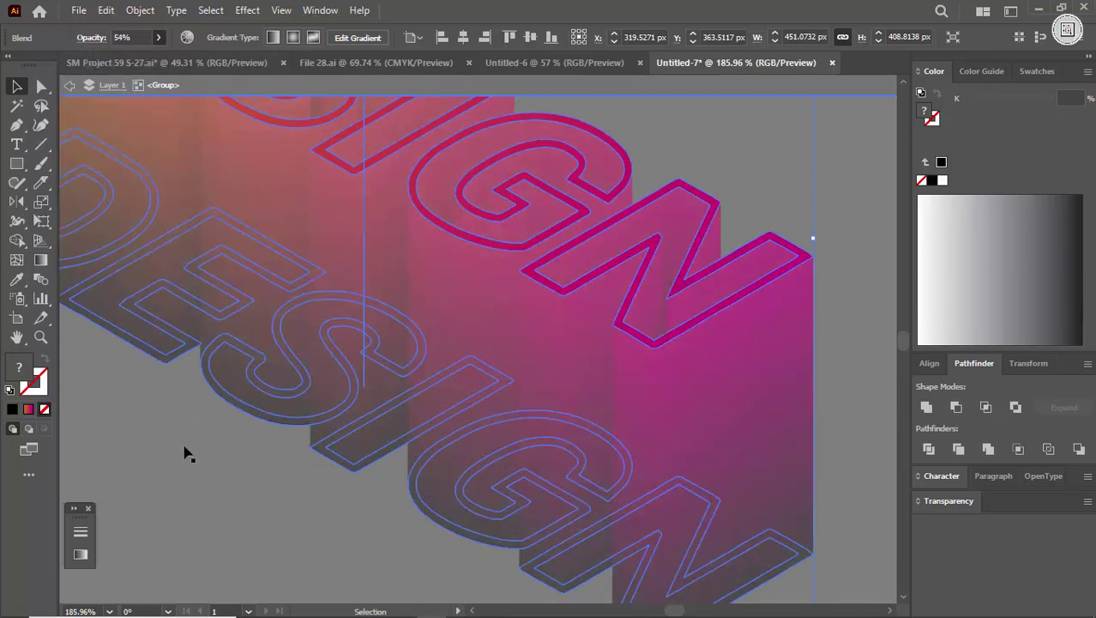
double_click(187, 442)
drag(481, 291, 317, 336)
drag(788, 296, 549, 334)
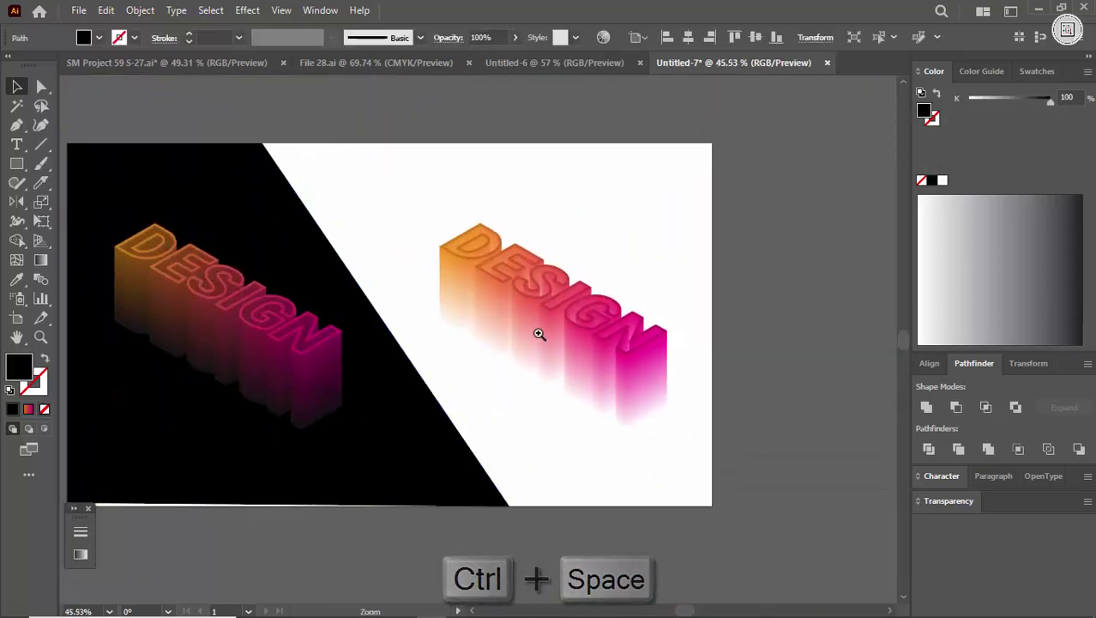